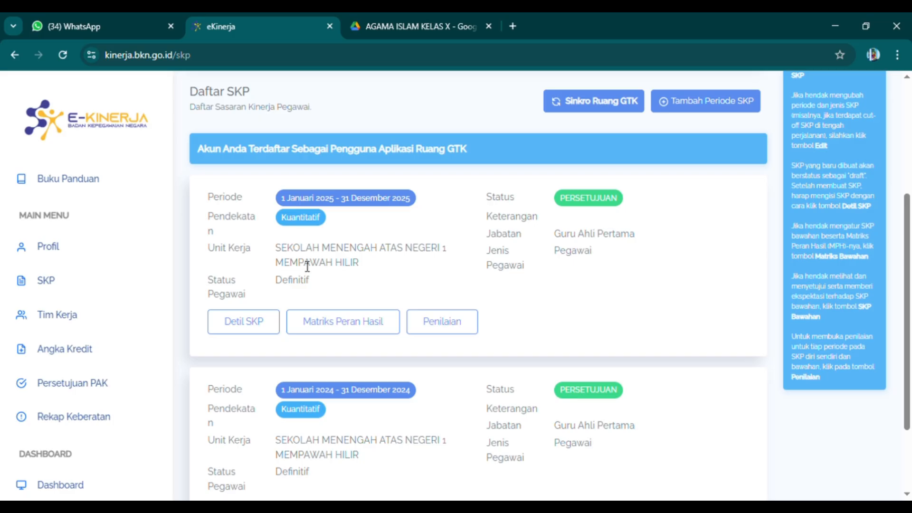
Open the Penilaian page of the SKP for the period 1 Januari 2025 - 31 Desember 2025.
scroll(314, 258, "down", 5)
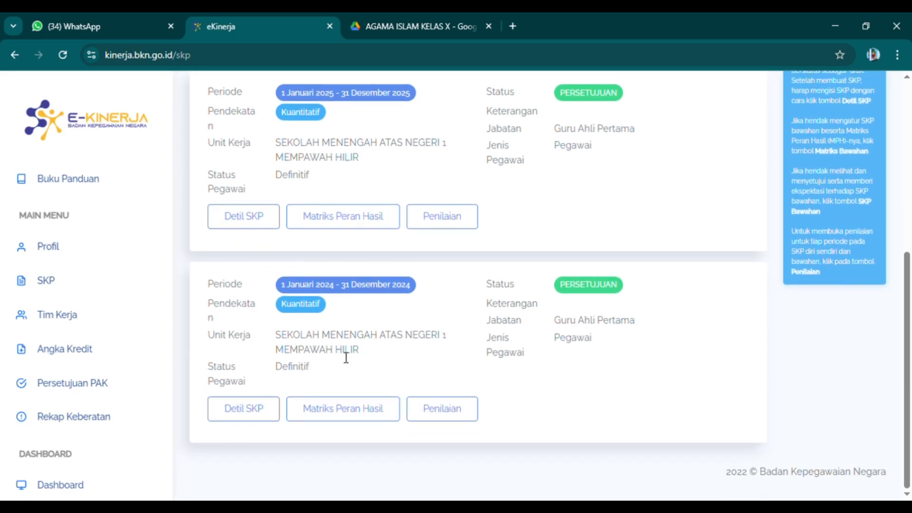
scroll(324, 344, "up", 8)
scroll(315, 318, "down", 5)
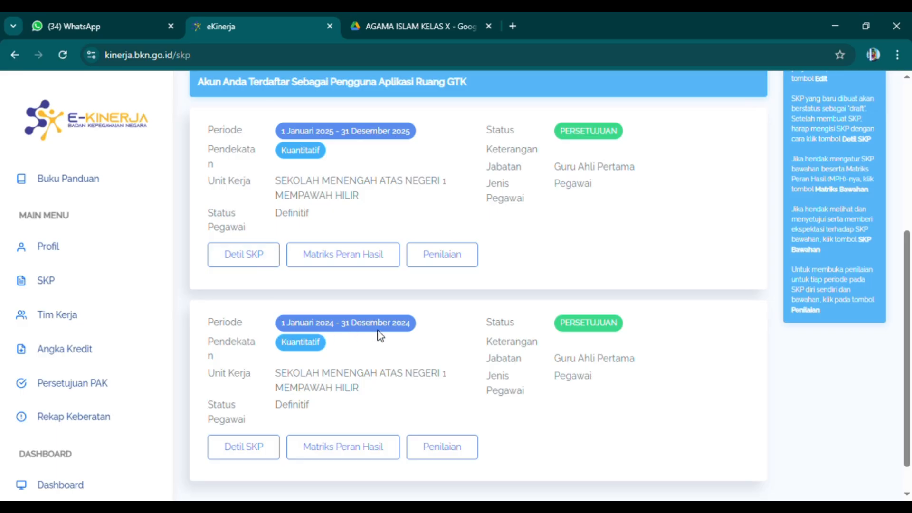
scroll(416, 332, "up", 2)
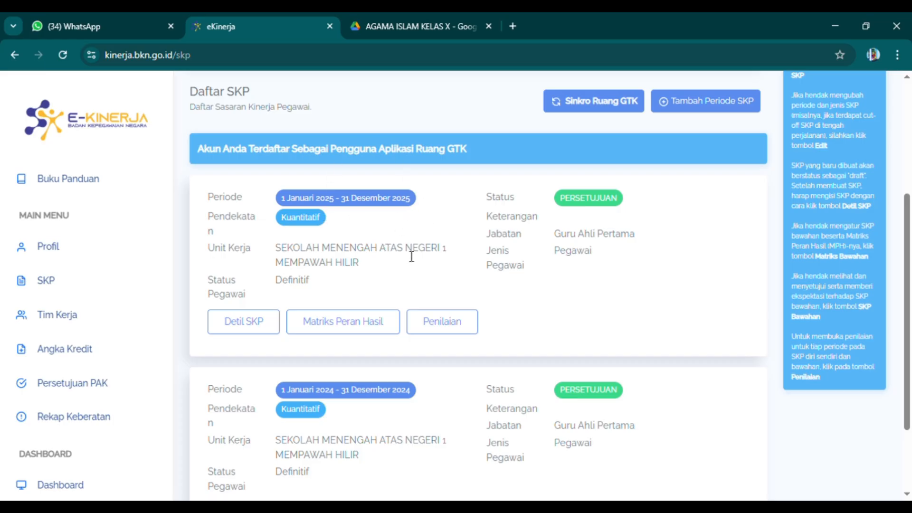
left_click(464, 327)
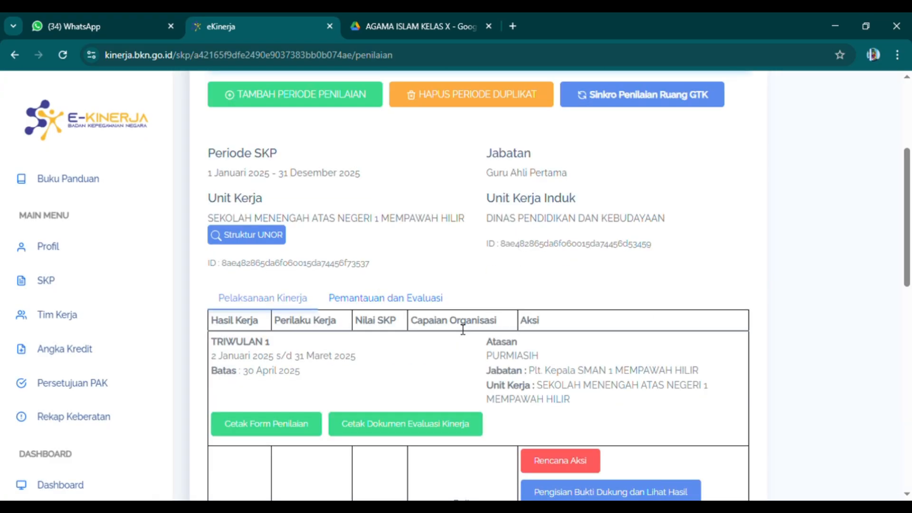
Examine the Triwulan 1, Triwulan 2 and Akhir assessment periods with their work result, behaviour and SKP ratings.
scroll(494, 331, "down", 3)
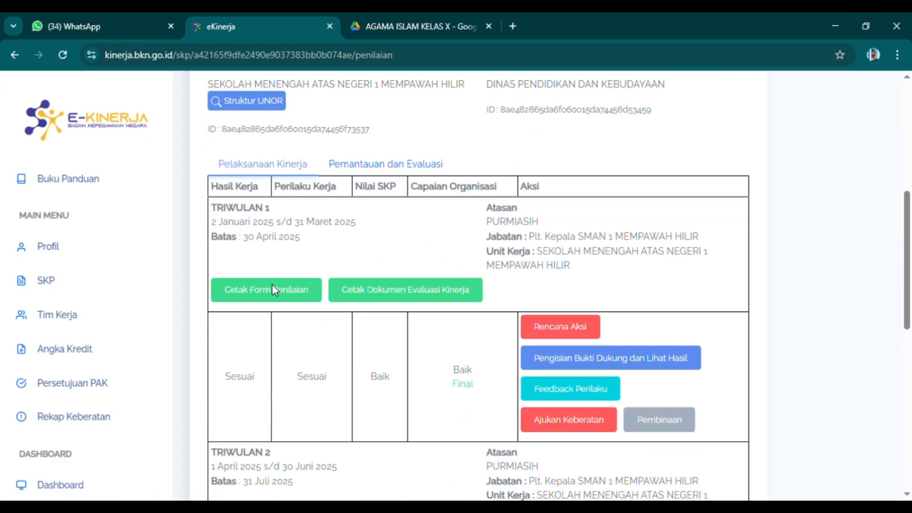
scroll(275, 289, "down", 3)
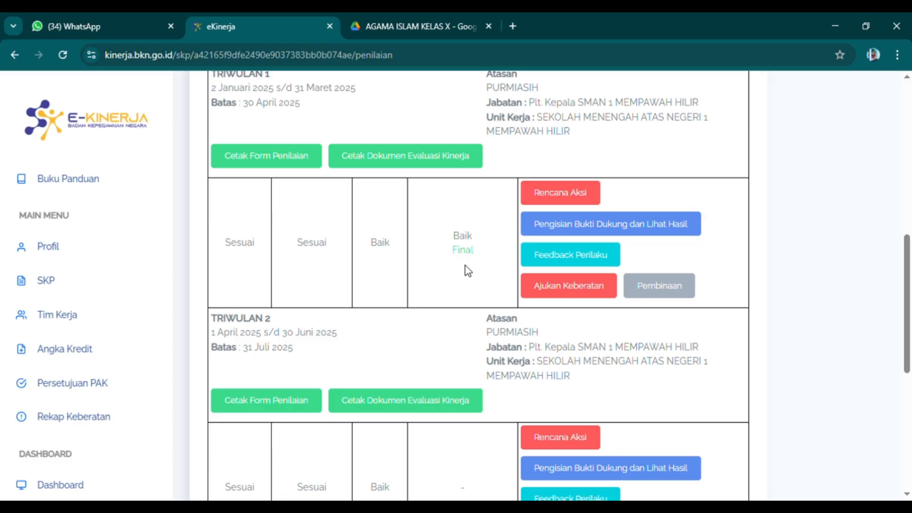
scroll(387, 228, "up", 1)
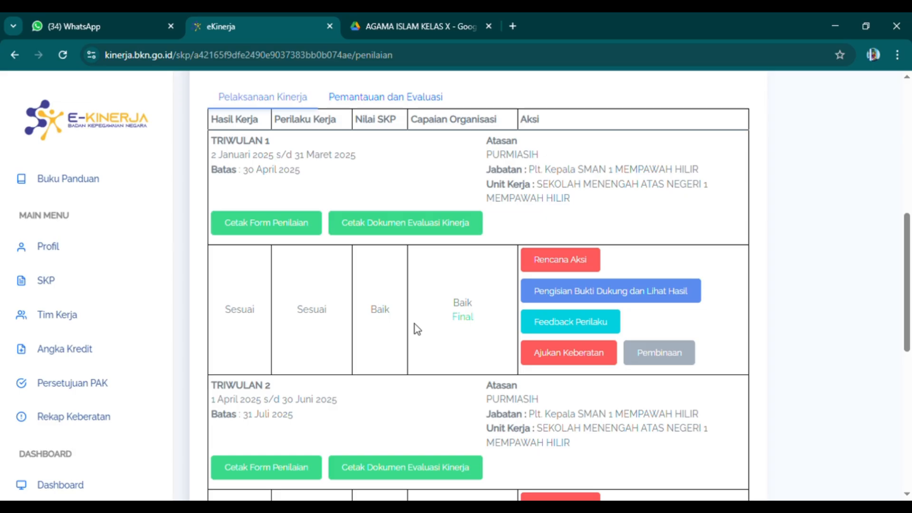
scroll(416, 325, "down", 3)
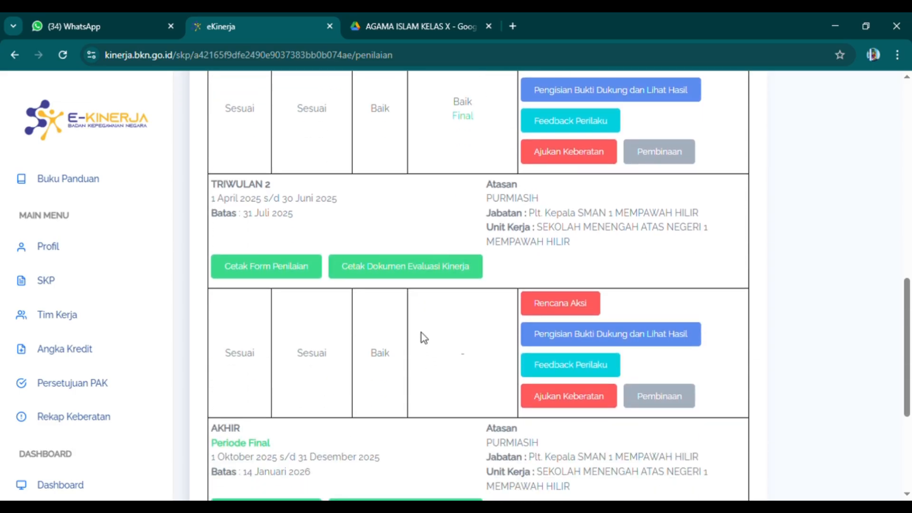
scroll(421, 333, "up", 3)
scroll(414, 290, "down", 2)
scroll(406, 249, "up", 2)
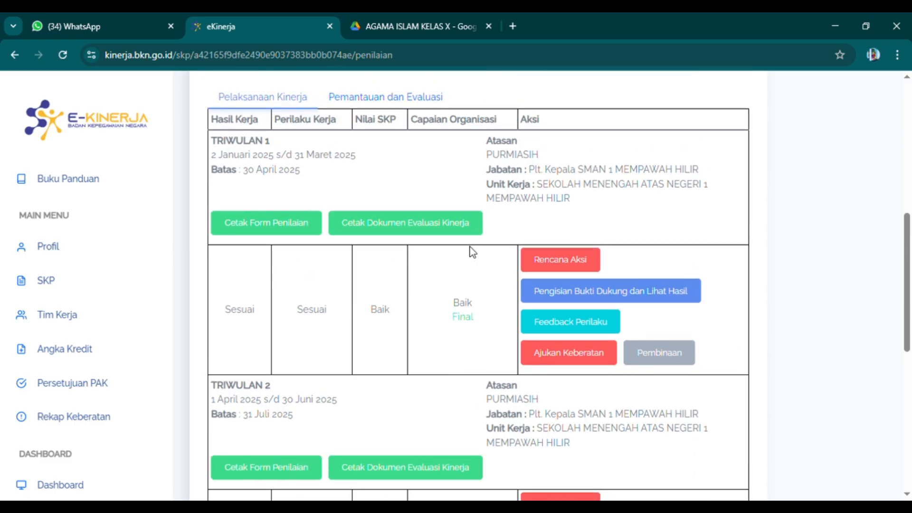
scroll(385, 275, "down", 3)
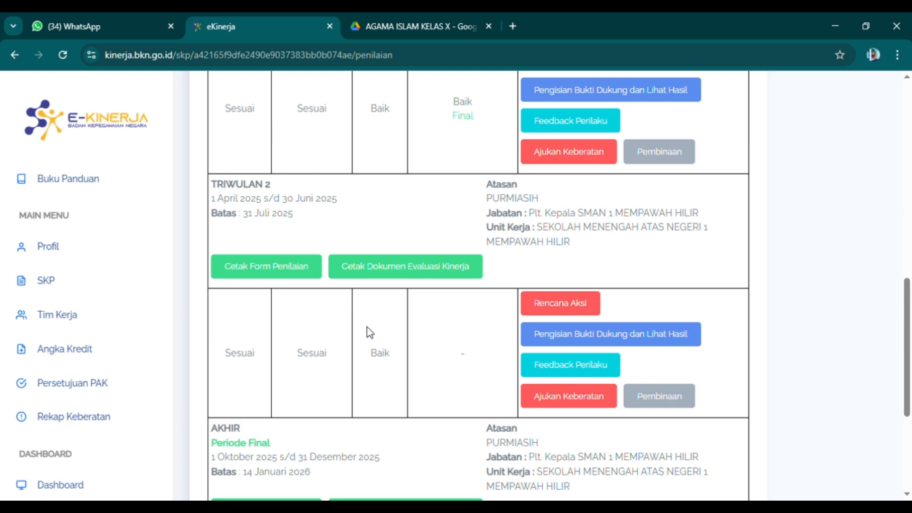
scroll(376, 331, "down", 1)
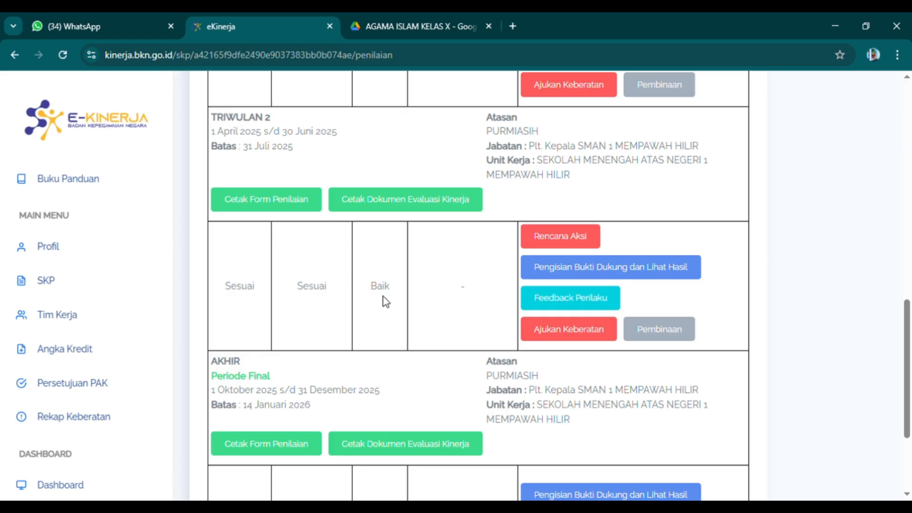
Open the Rencana Aksi of Triwulan 2 and look through its planned work results and action plans.
left_click(565, 246)
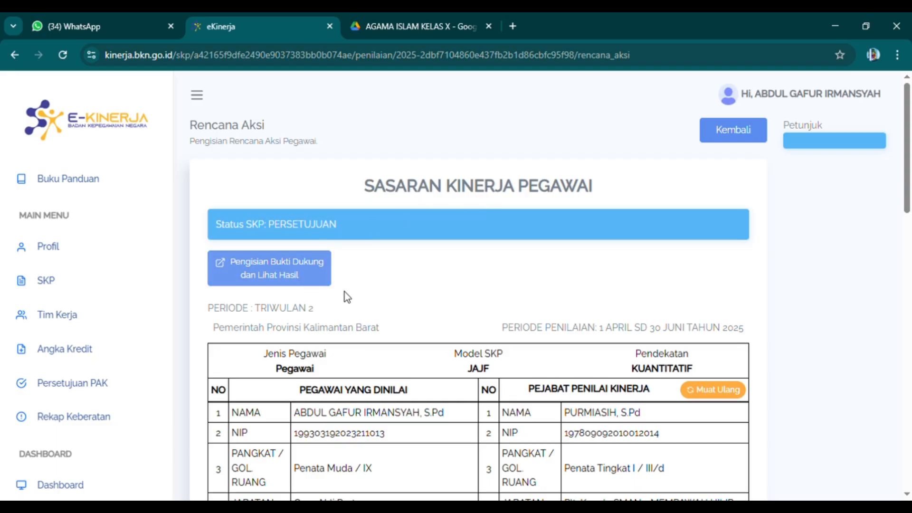
scroll(344, 292, "down", 7)
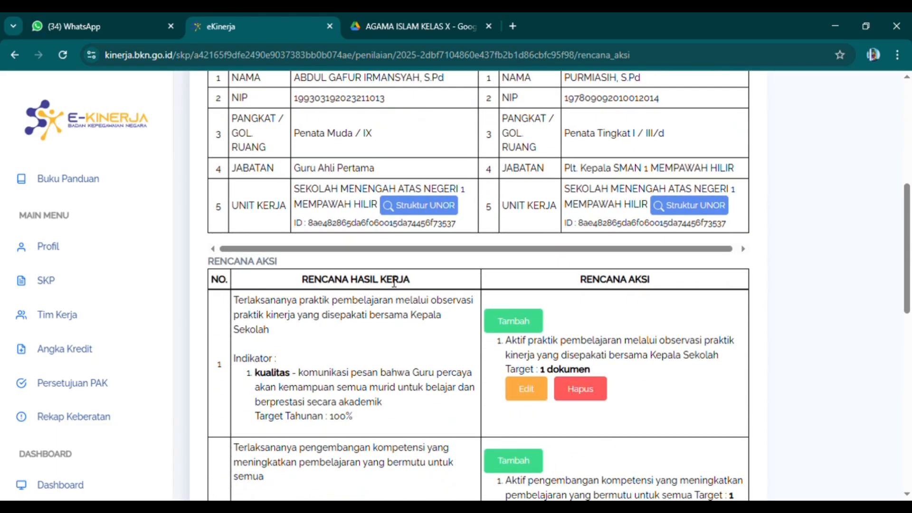
scroll(394, 284, "down", 10)
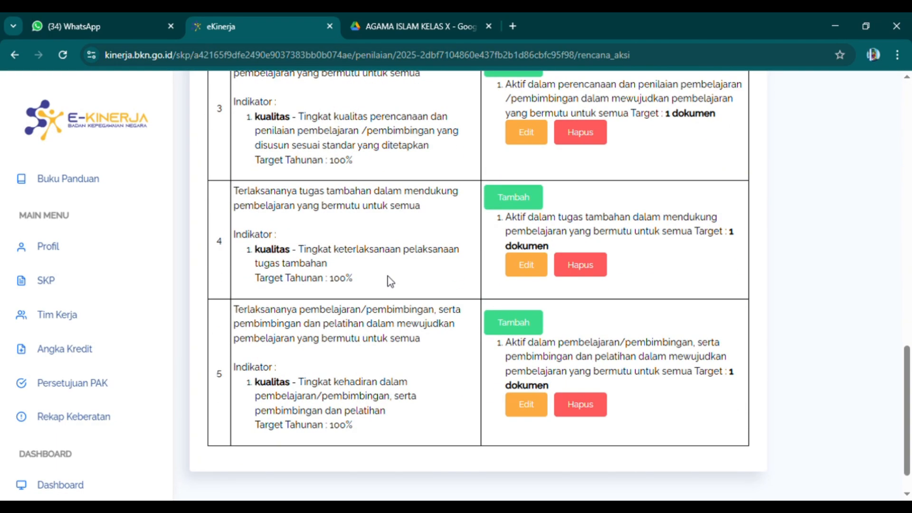
scroll(390, 282, "up", 10)
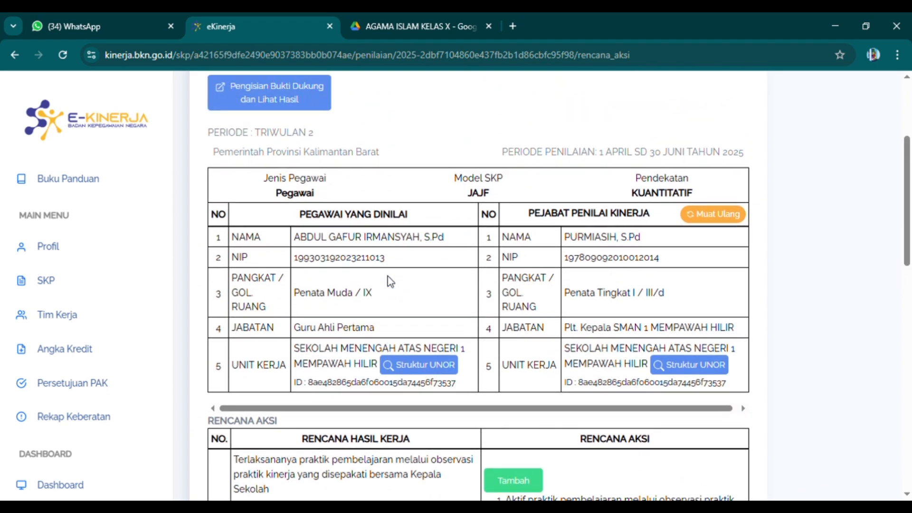
scroll(391, 282, "up", 2)
scroll(388, 288, "down", 5)
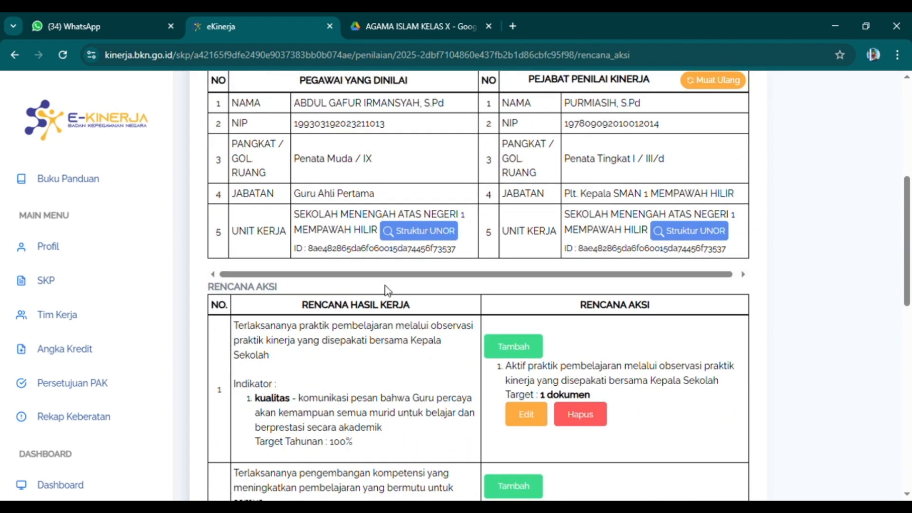
scroll(386, 288, "down", 1)
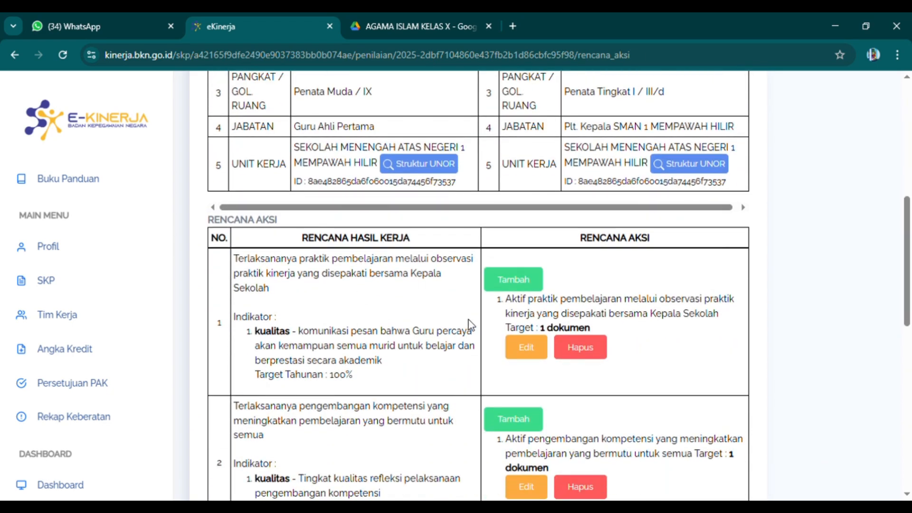
left_click(521, 286)
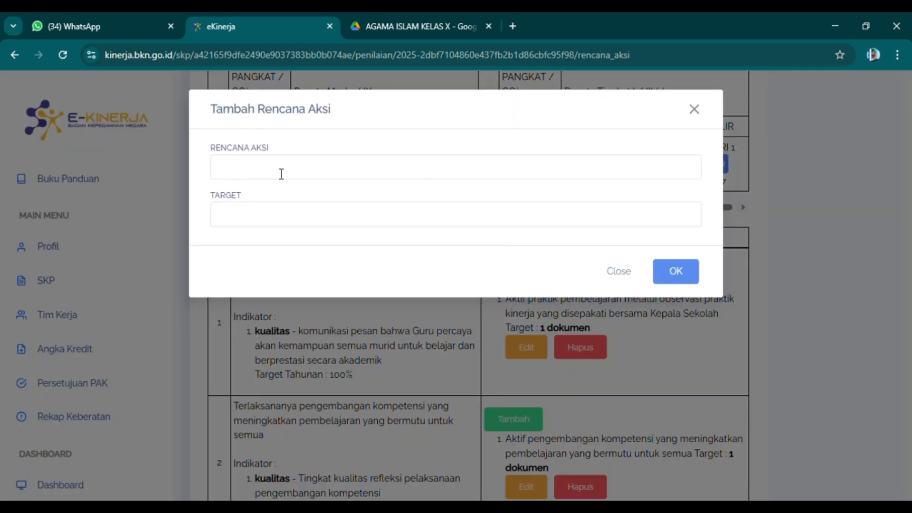
left_click(281, 174)
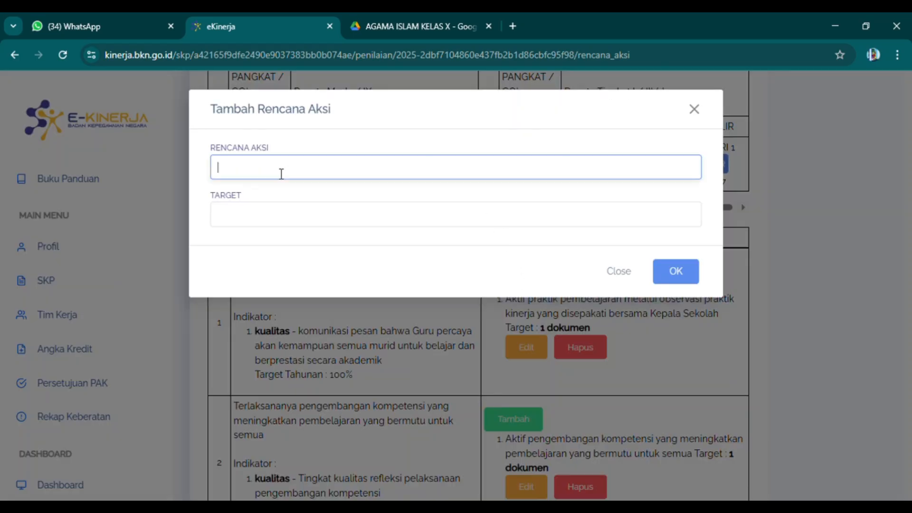
left_click(299, 208)
left_click(300, 216)
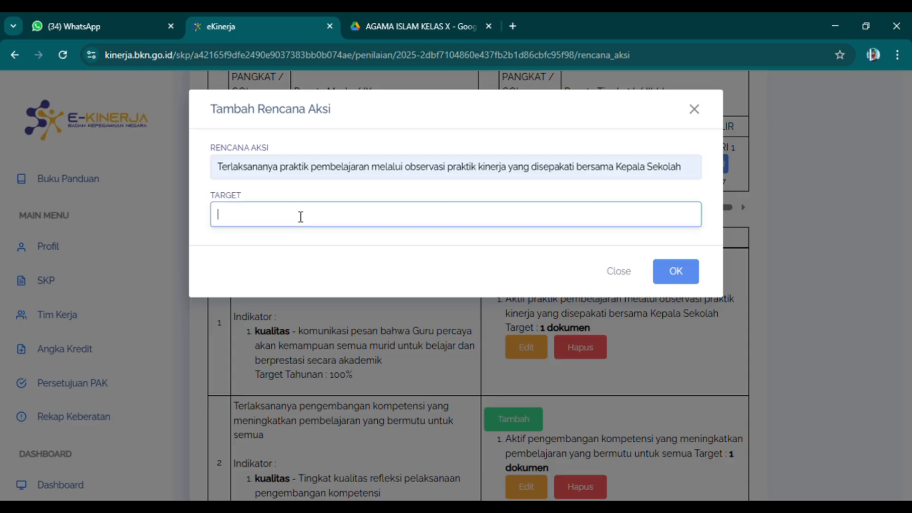
left_click(302, 249)
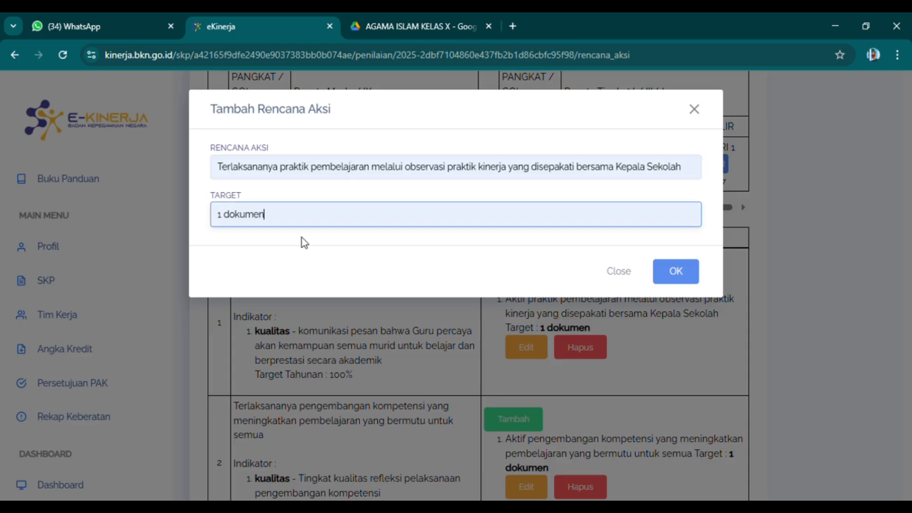
left_click(264, 174)
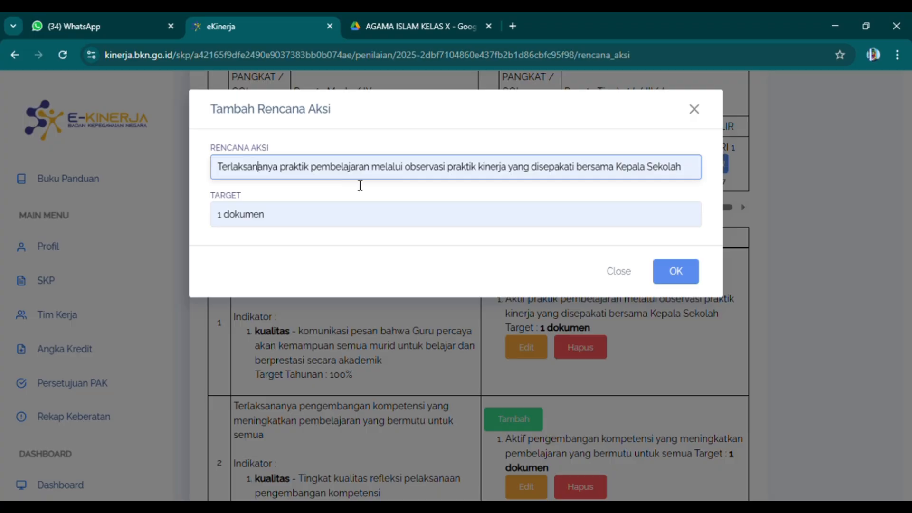
left_click(402, 174)
key("Right")
key("Right")
key("Right")
key("Right")
key("Right")
key("Right")
key("Right")
key("Right")
key("Right")
key("Right")
key("Right")
key("Right")
key("Right")
key("Right")
key("Right")
key("Right")
key("Right")
key("Right")
key("Right")
key("Right")
key("Right")
key("Right")
key("Right")
key("Right")
key("Right")
key("Right")
key("Right")
key("Right")
key("Right")
key("Right")
key("Right")
key("Right")
key("Right")
key("Right")
key("Right")
key("Right")
key("Right")
left_click(684, 273)
left_click(694, 110)
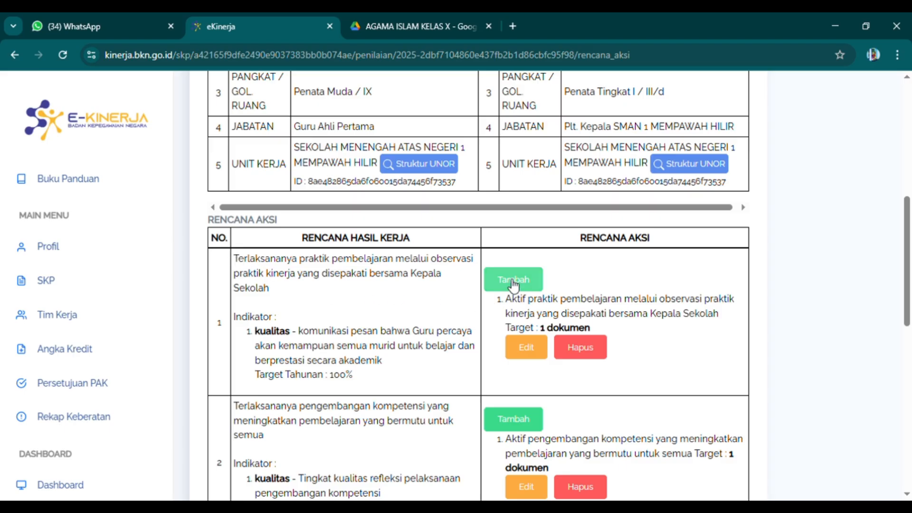
Open the edit form of the existing action plan for work result 1 and close it.
left_click(528, 349)
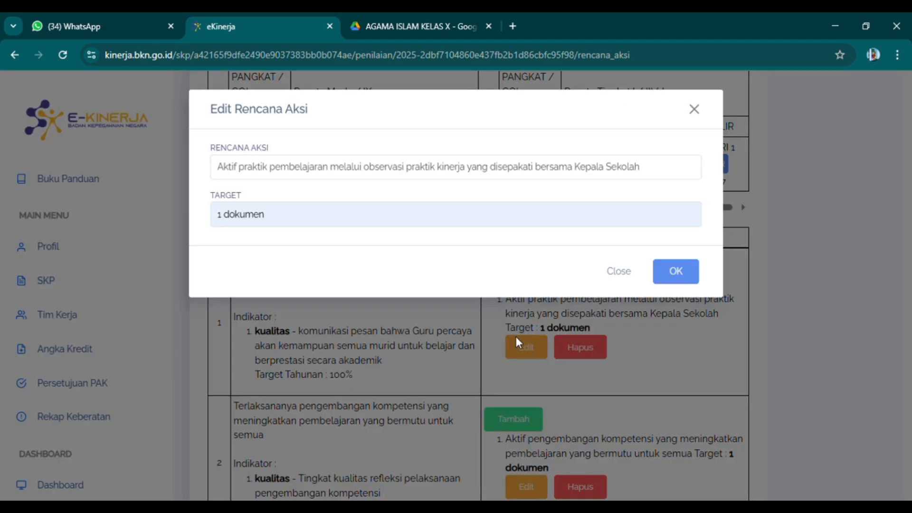
left_click(241, 177)
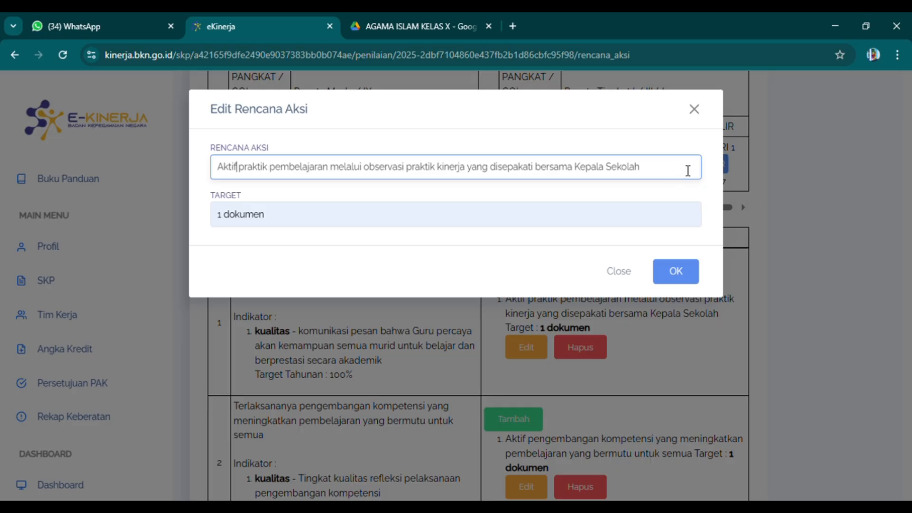
left_click(692, 119)
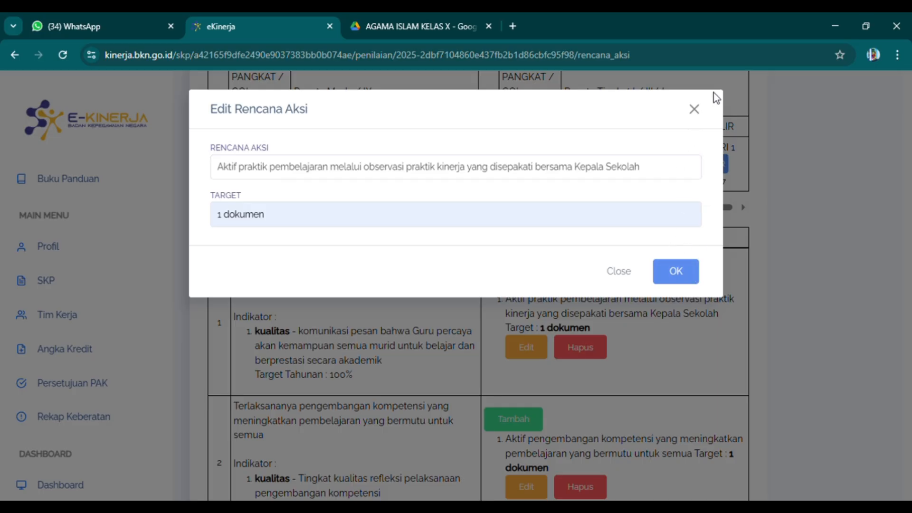
left_click(696, 109)
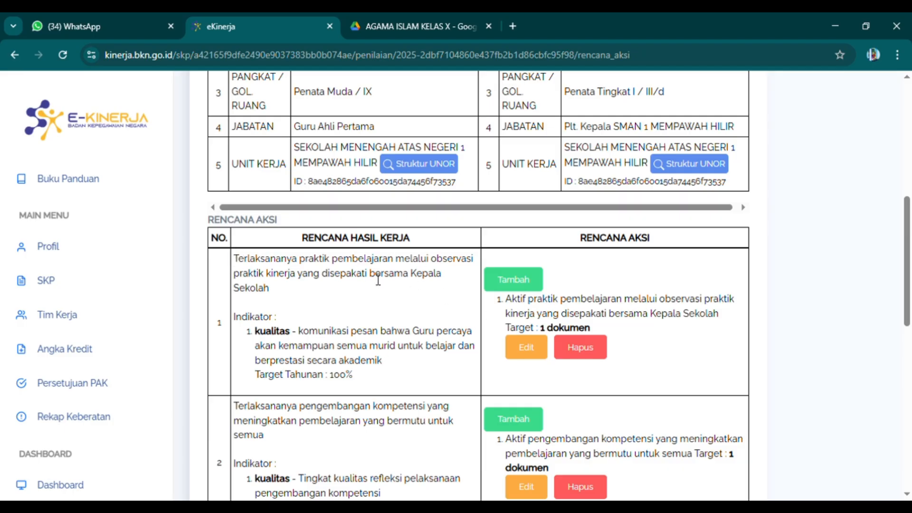
Select the text of work result 2, open the edit form of its action plan, and close it.
scroll(415, 284, "down", 1)
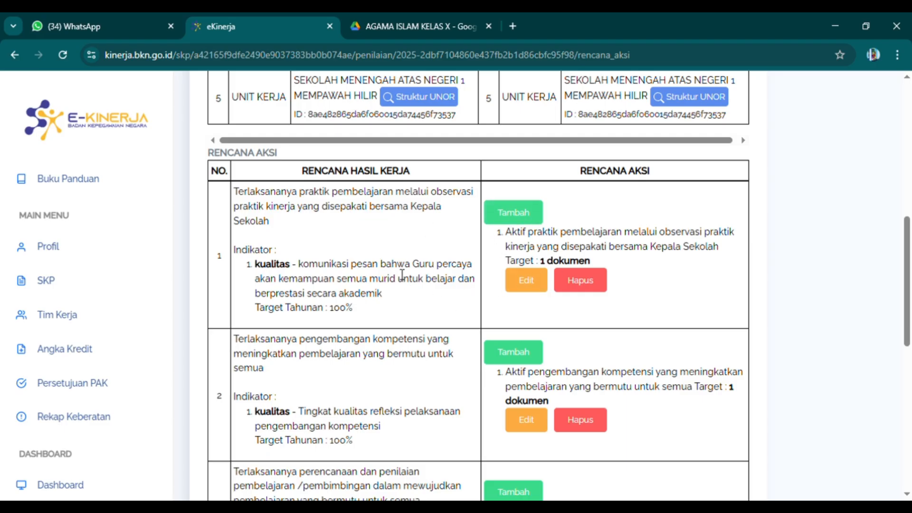
scroll(399, 274, "down", 2)
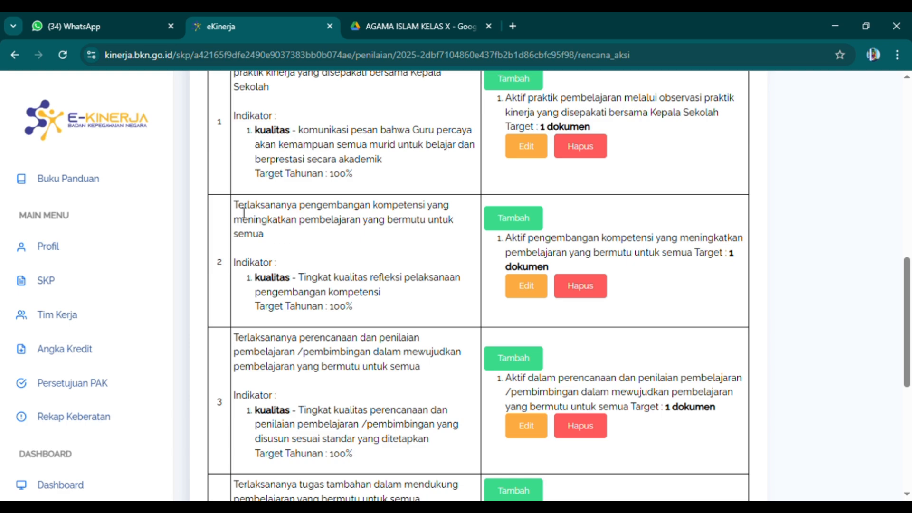
left_click_drag(235, 205, 269, 235)
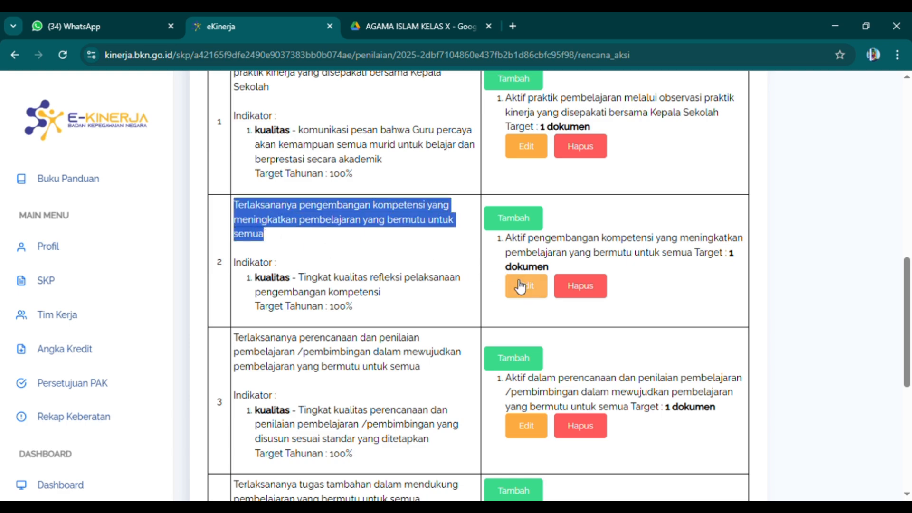
left_click(512, 227)
left_click(522, 288)
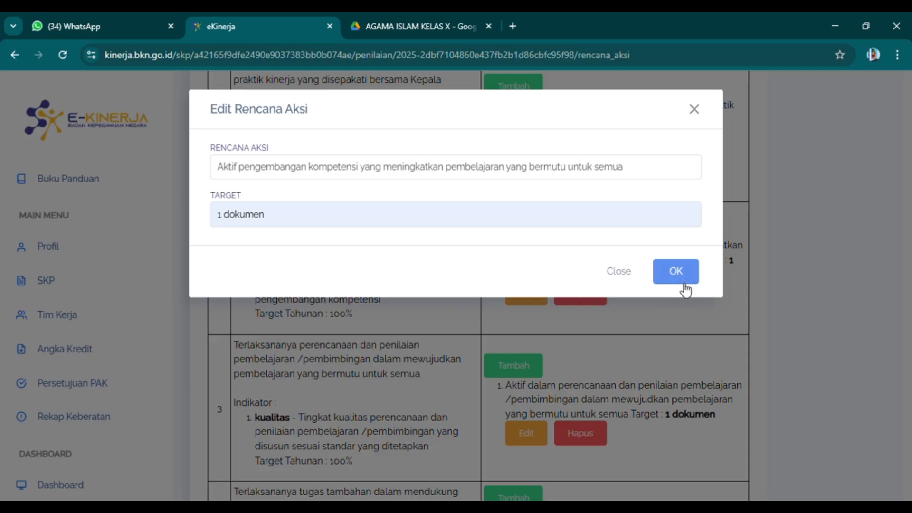
left_click(694, 111)
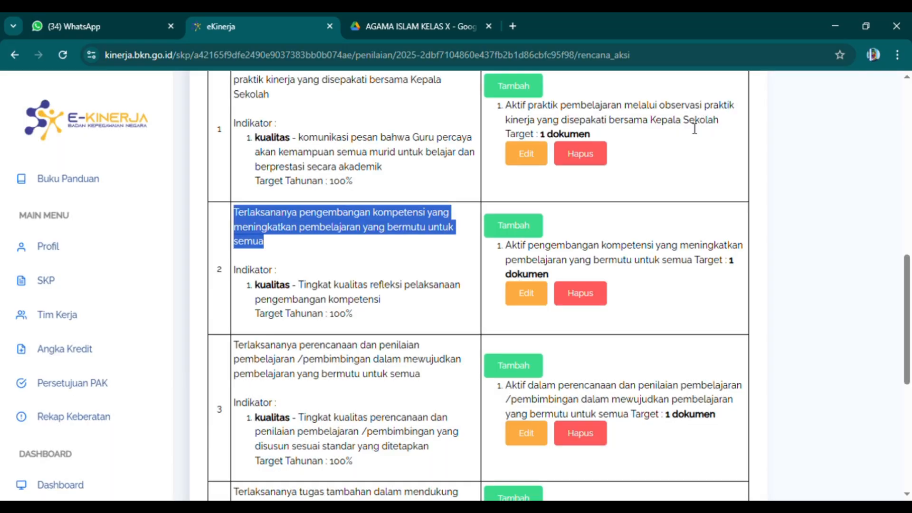
left_click(703, 280)
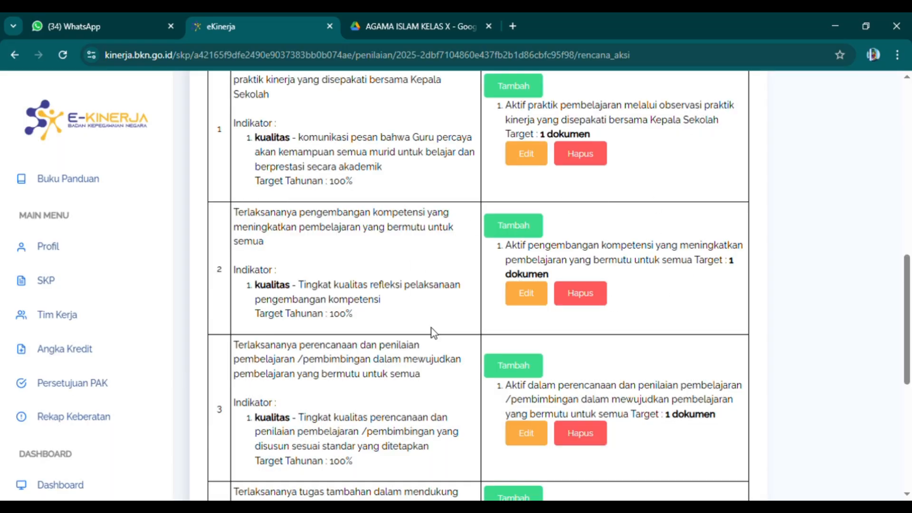
Check the action plans and targets listed for the remaining work results, numbers 3 to 5.
scroll(465, 269, "down", 5)
scroll(466, 270, "down", 1)
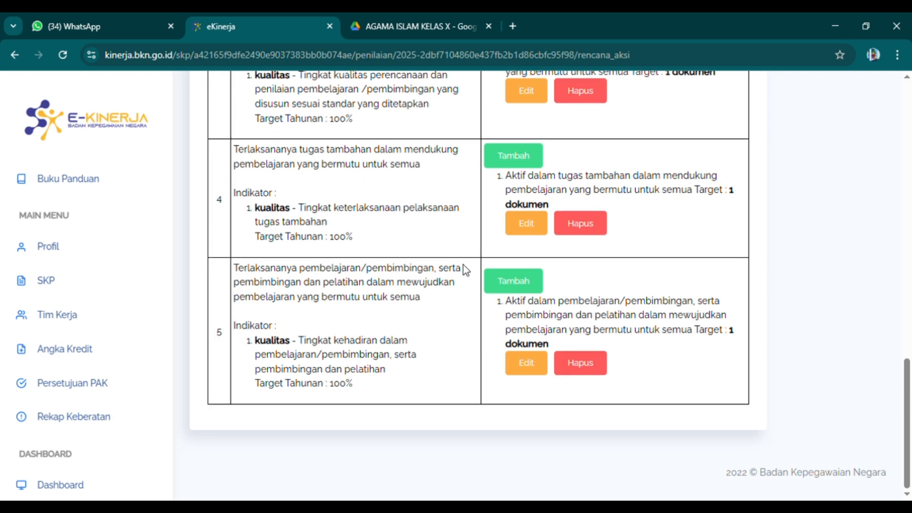
scroll(546, 260, "up", 8)
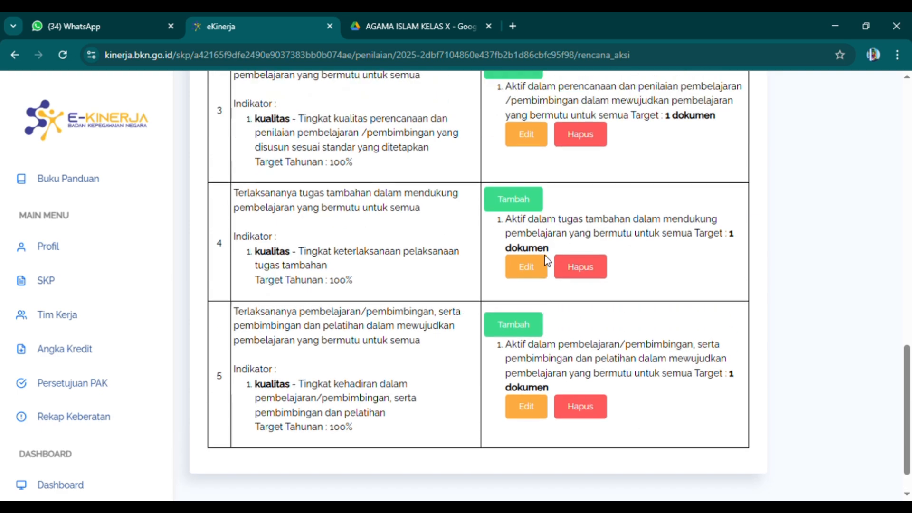
Return to the assessment period list and open Pengisian Bukti Dukung dan Lihat Hasil for Triwulan 2.
scroll(548, 252, "up", 9)
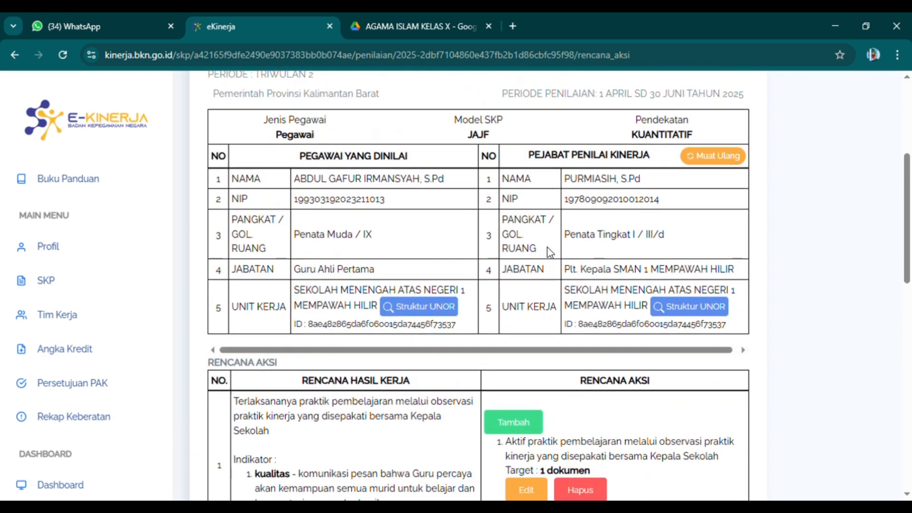
left_click(708, 134)
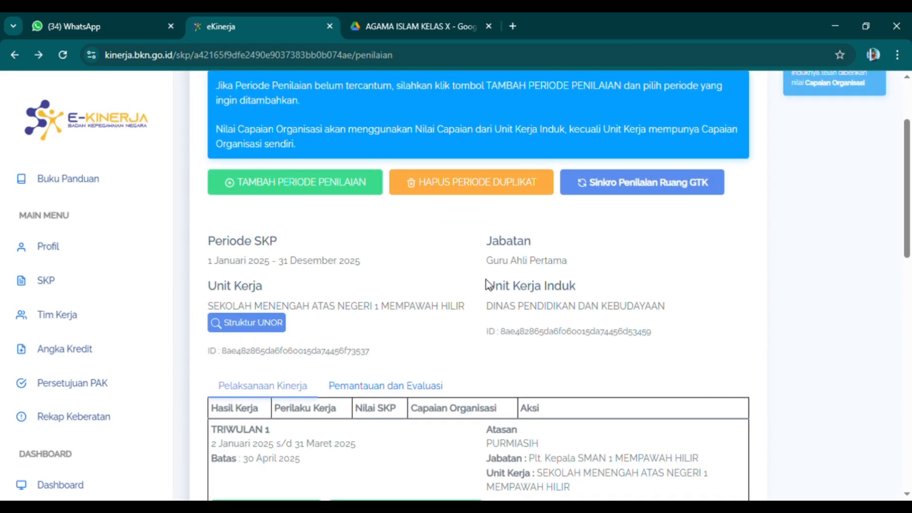
scroll(486, 280, "down", 3)
scroll(486, 280, "down", 3)
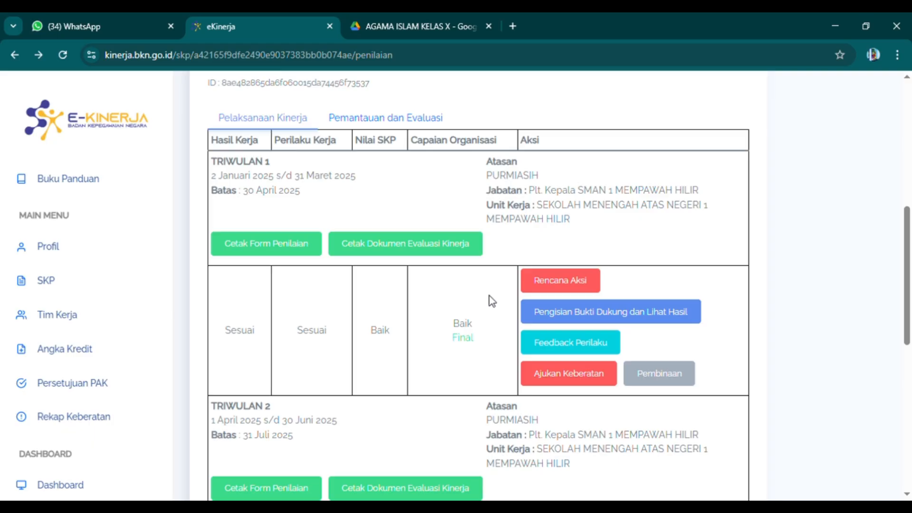
scroll(490, 295, "down", 2)
scroll(492, 300, "down", 4)
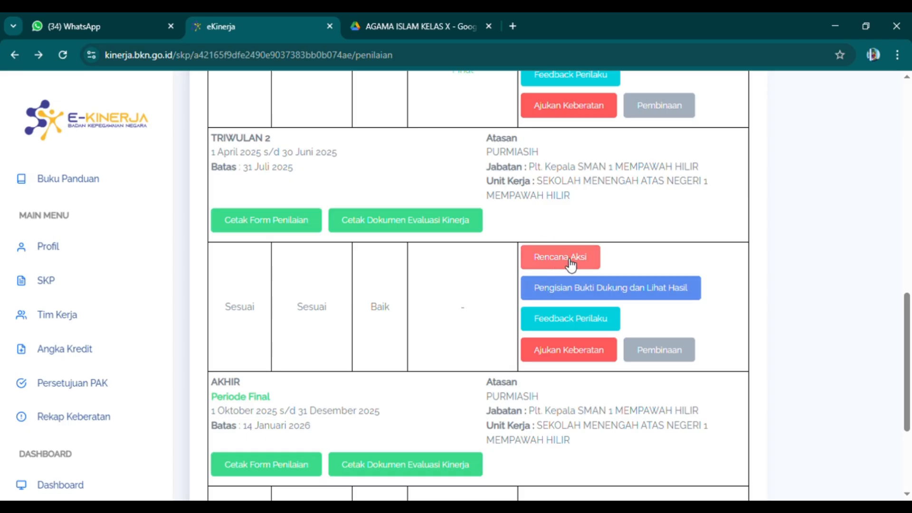
left_click(568, 299)
Look through the Hasil Kerja table of Triwulan 2, including the Bukti Dukung, Realisasi and Feedback columns of each work result.
scroll(738, 360, "down", 4)
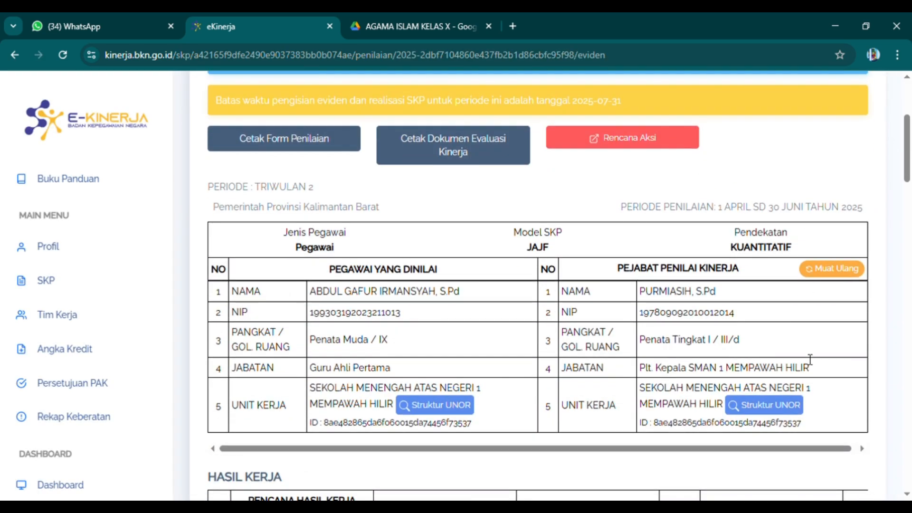
scroll(778, 331, "down", 6)
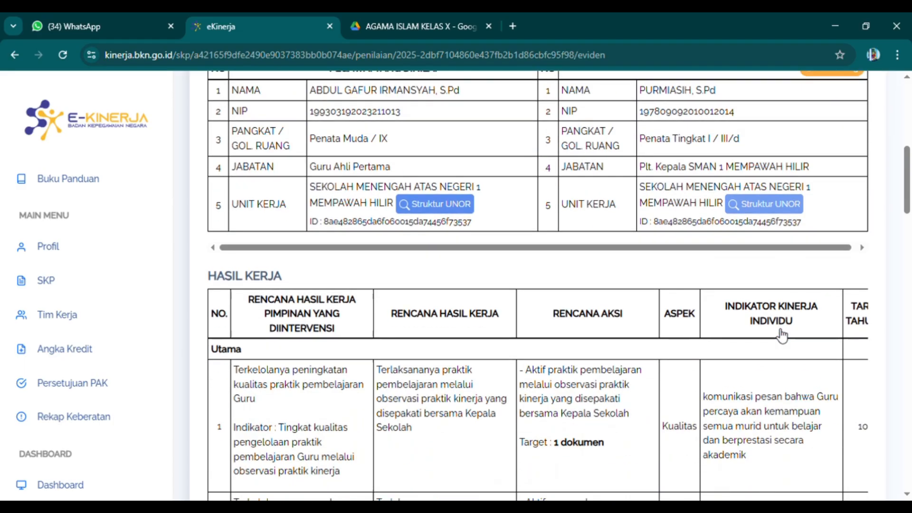
scroll(777, 329, "down", 18)
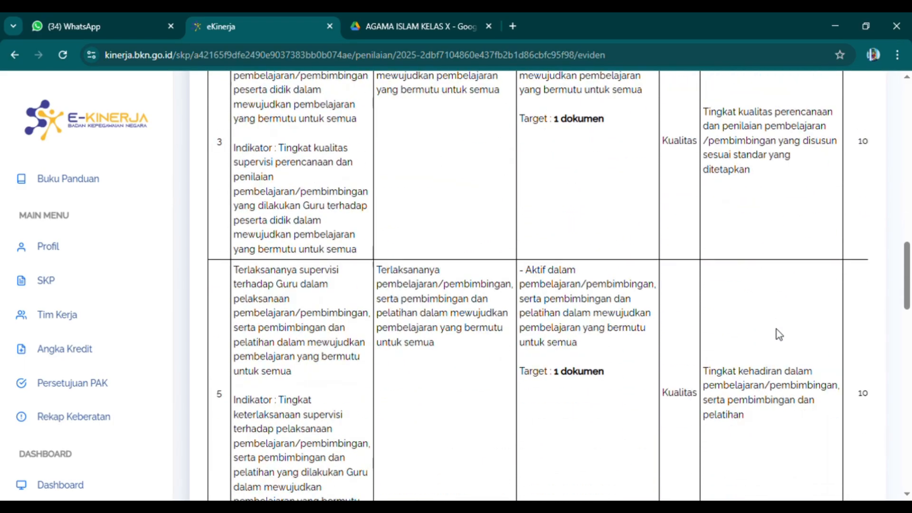
scroll(777, 329, "down", 5)
scroll(777, 329, "up", 1)
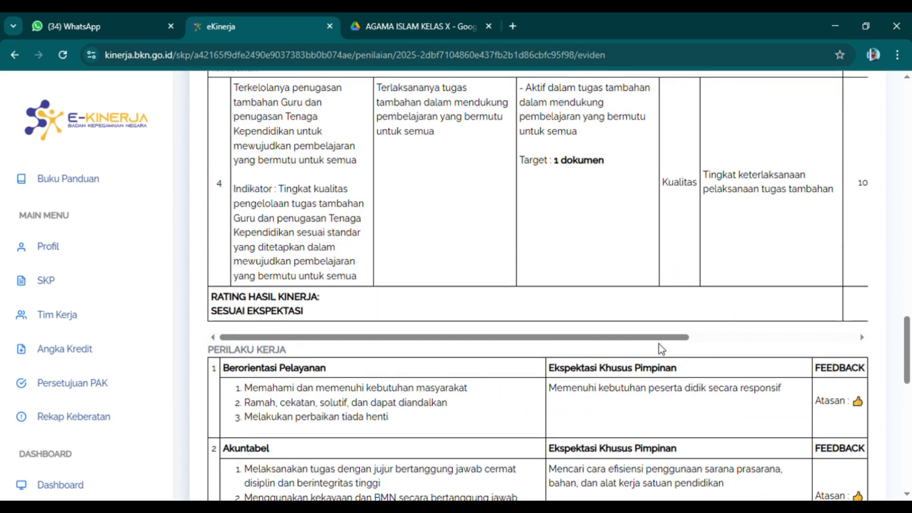
left_click_drag(654, 341, 876, 337)
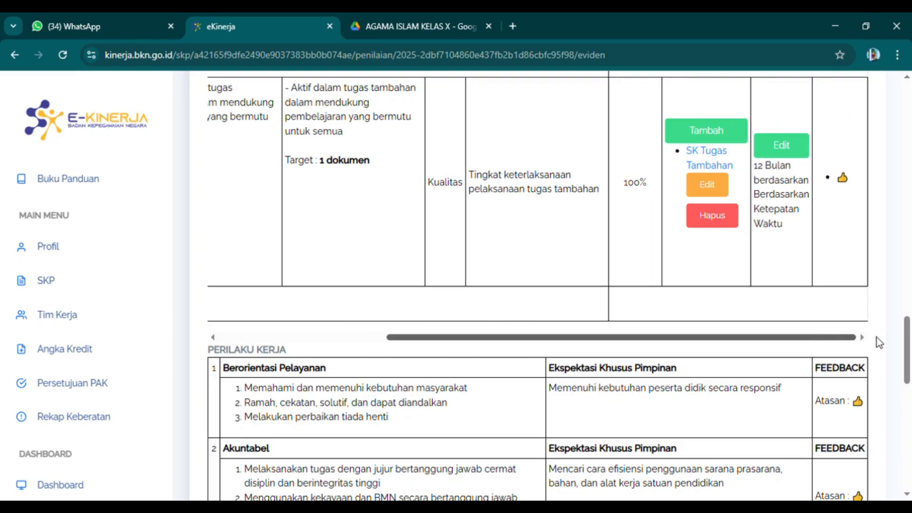
scroll(859, 302, "up", 12)
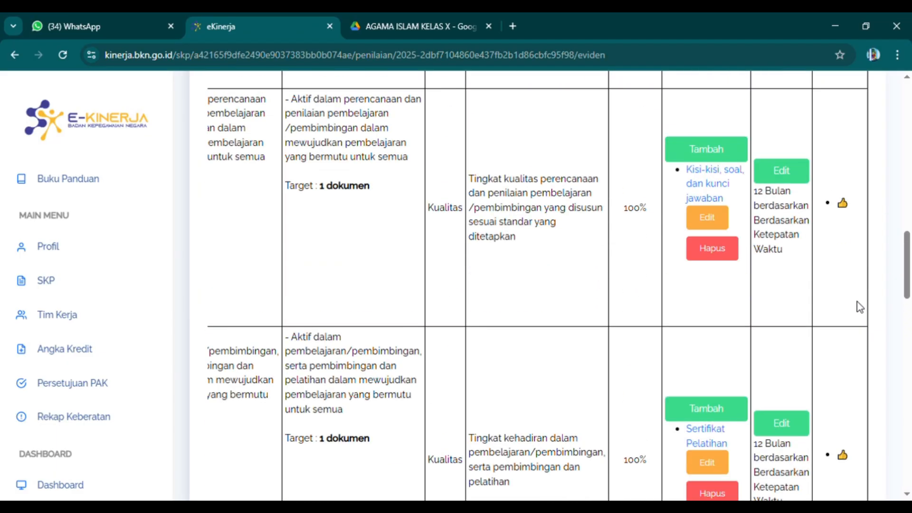
scroll(854, 299, "up", 8)
scroll(852, 300, "down", 4)
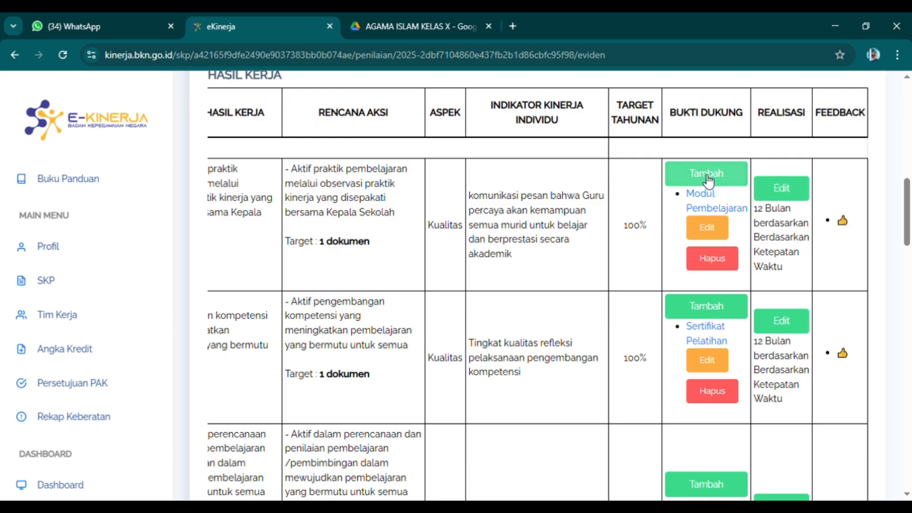
Open the edit form of work result 1's Modul Pembelajaran evidence, and switch to the AGAMA ISLAM KELAS X folder in Google Drive.
left_click(705, 229)
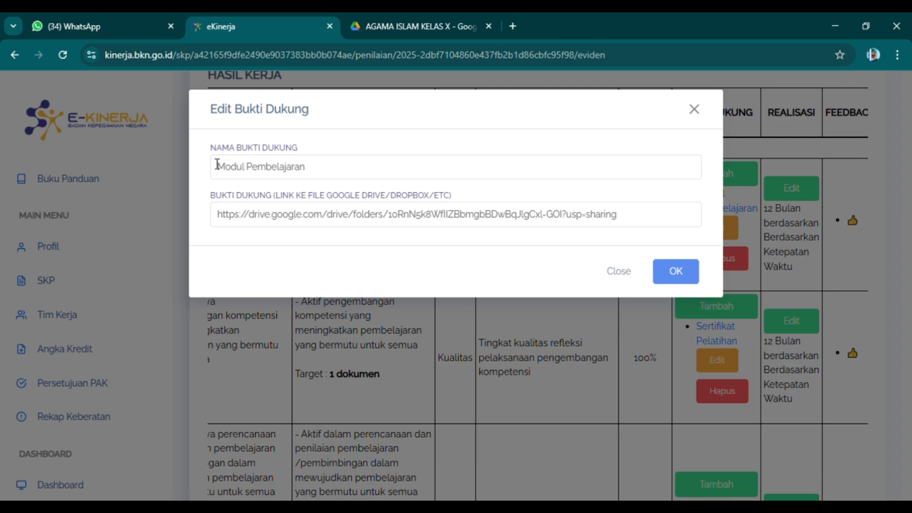
left_click(316, 175)
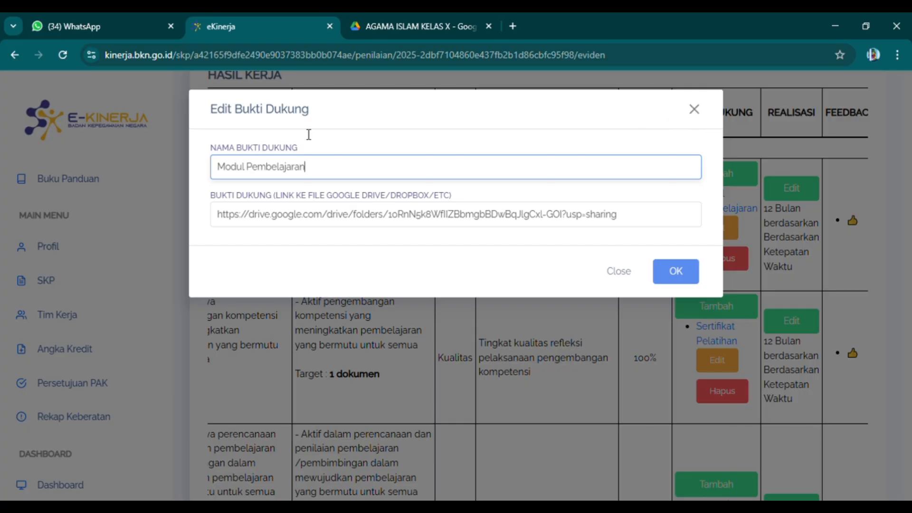
left_click(393, 24)
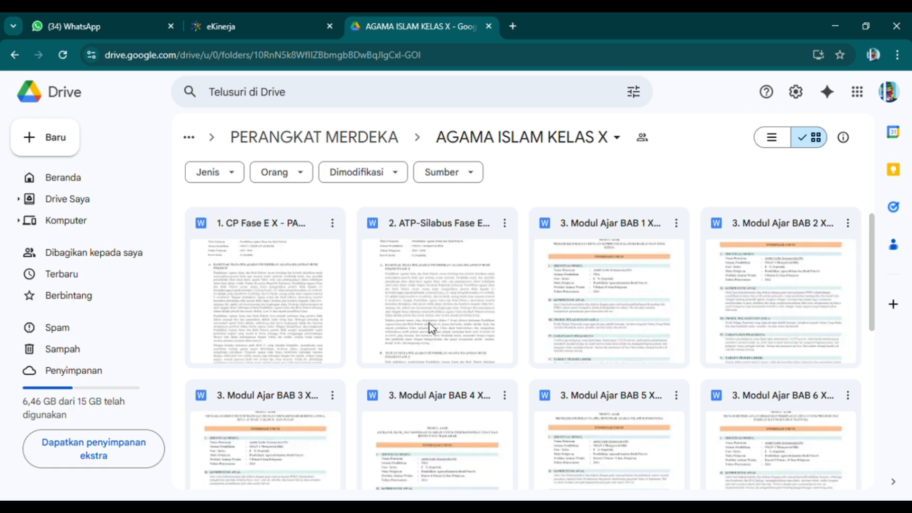
scroll(432, 328, "down", 4)
scroll(430, 328, "up", 1)
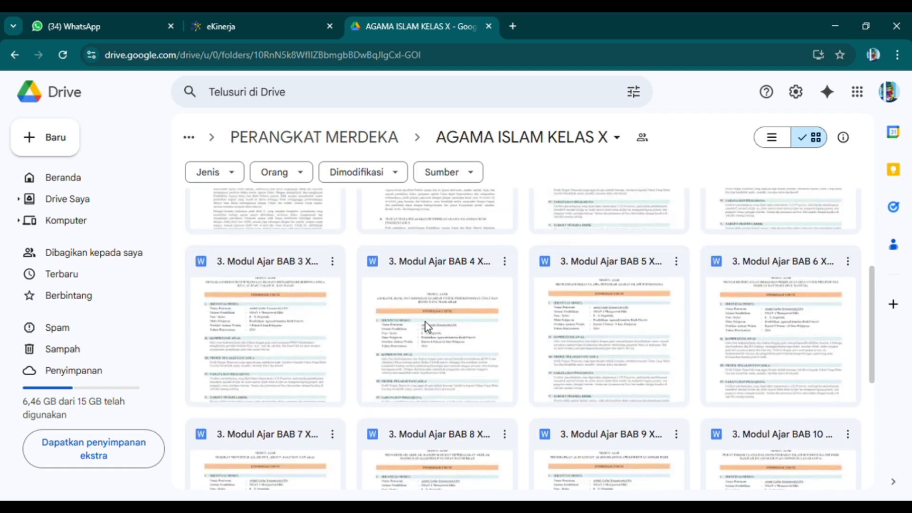
Share the Modul Ajar BAB 3 X document with Siapa saja yang memiliki link and copy its link.
left_click(334, 269)
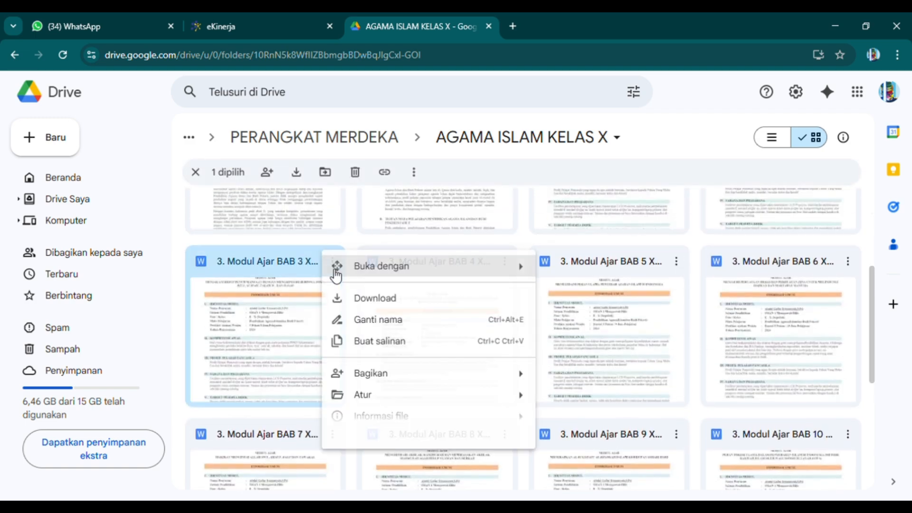
mouse_move(336, 269)
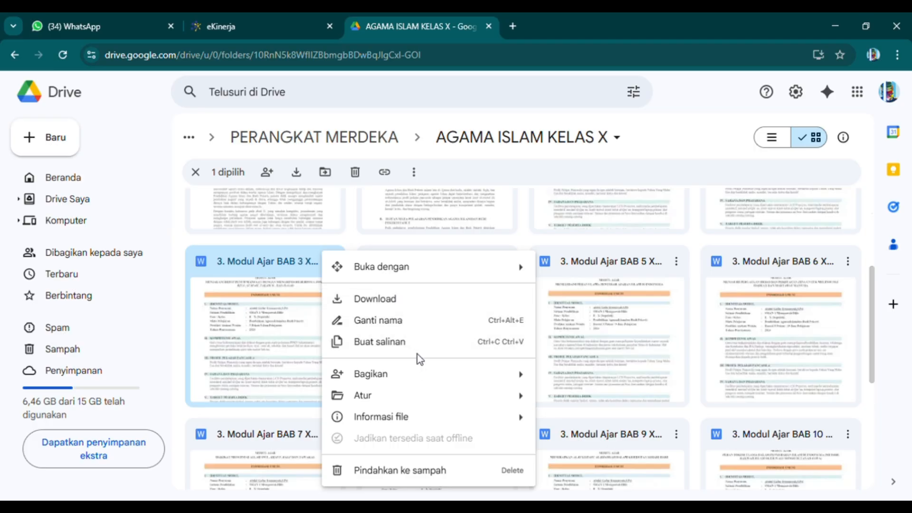
mouse_move(420, 375)
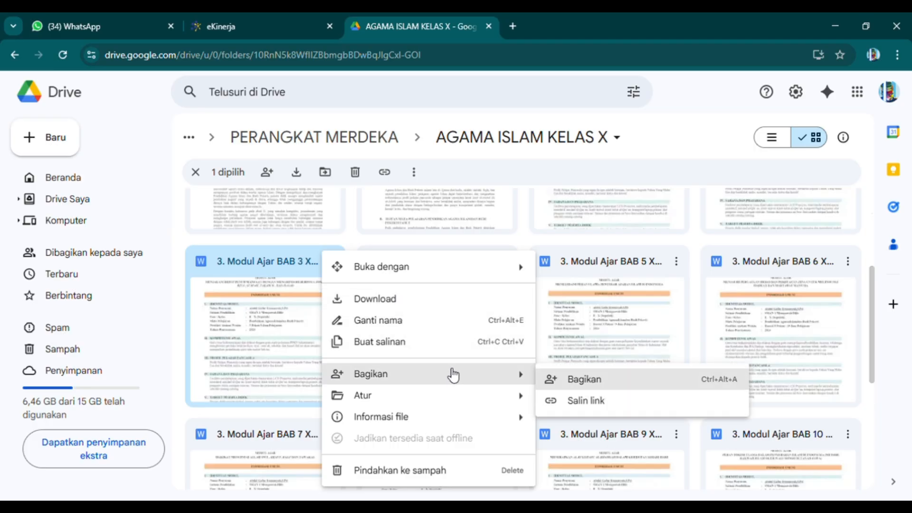
left_click(571, 380)
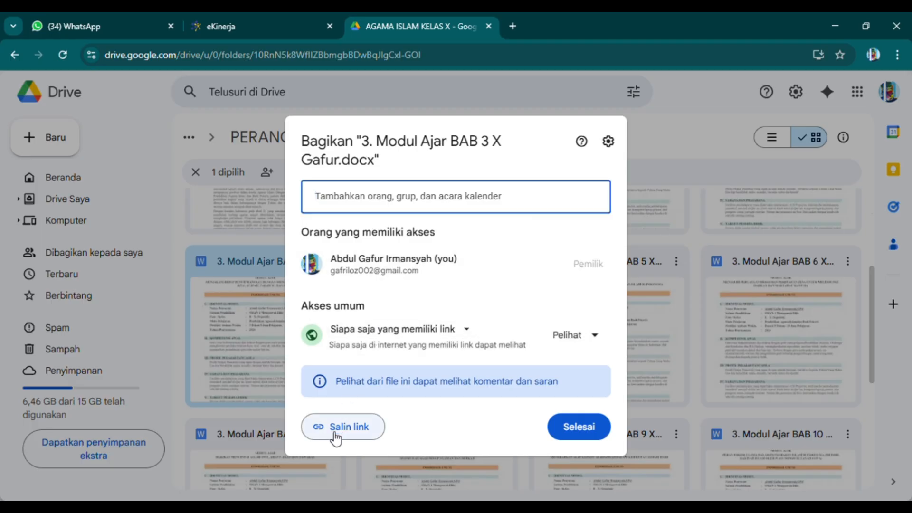
left_click(414, 333)
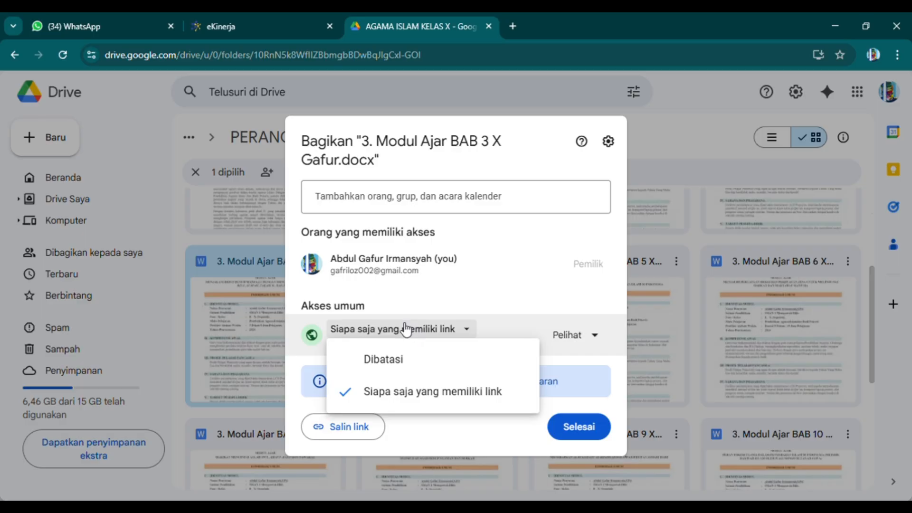
left_click(381, 401)
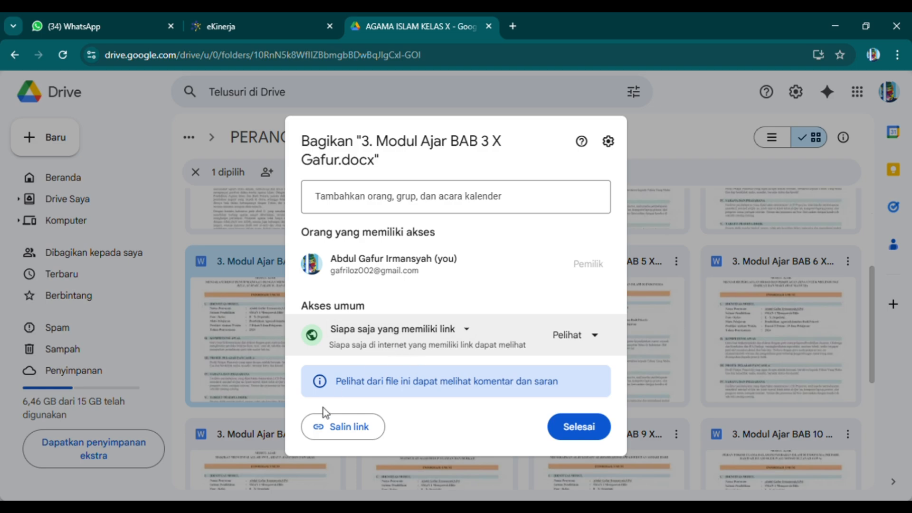
left_click(357, 429)
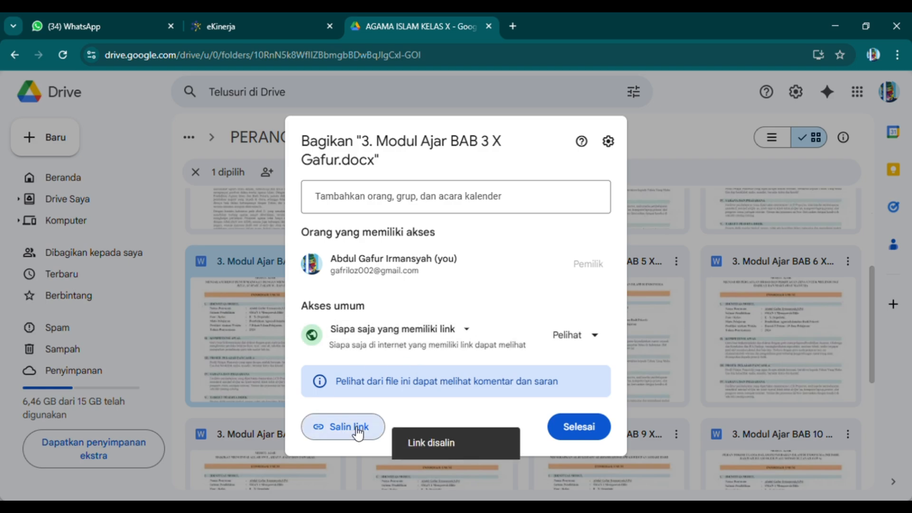
left_click(575, 428)
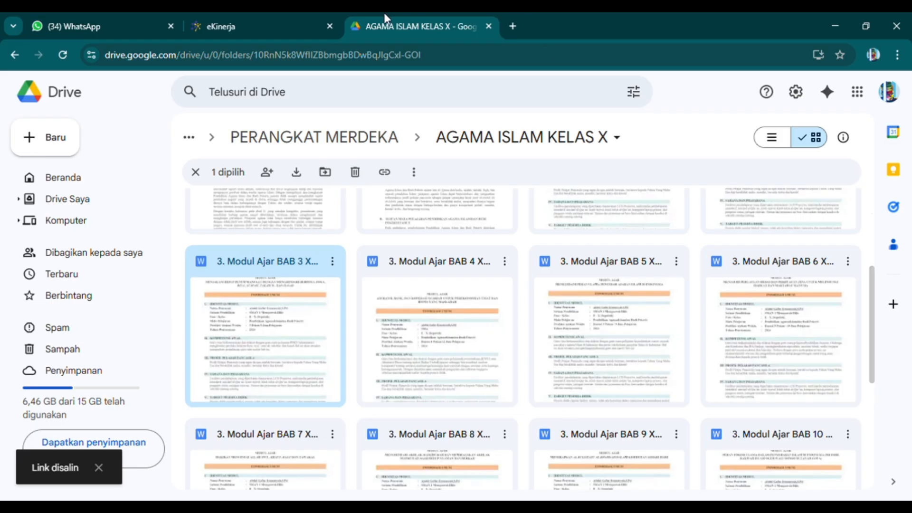
Switch back to E-Kinerja, try to save the Modul Pembelajaran evidence with its existing Google Drive folder link, and close the form.
left_click(258, 27)
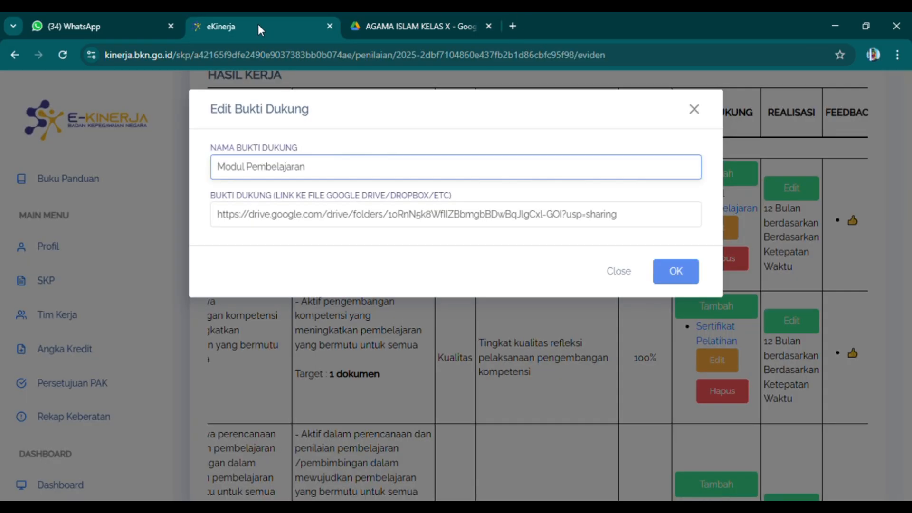
left_click_drag(635, 218, 205, 226)
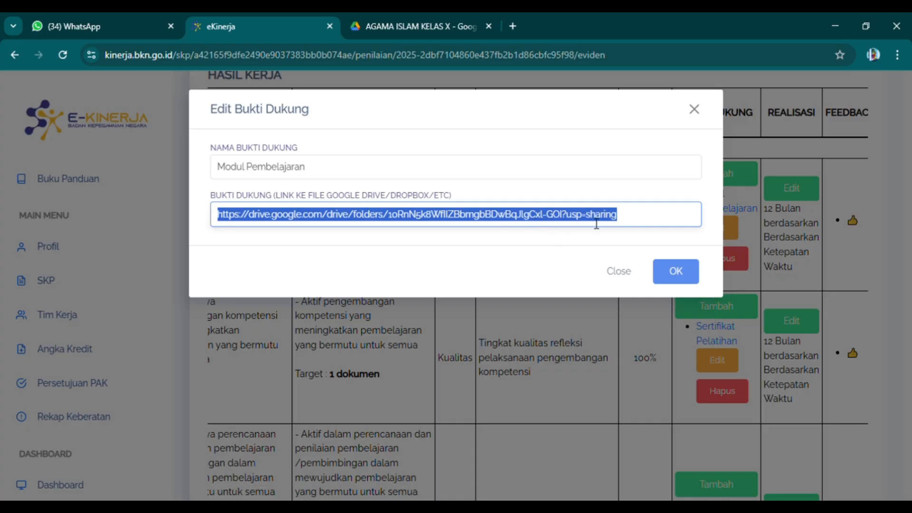
left_click(641, 220)
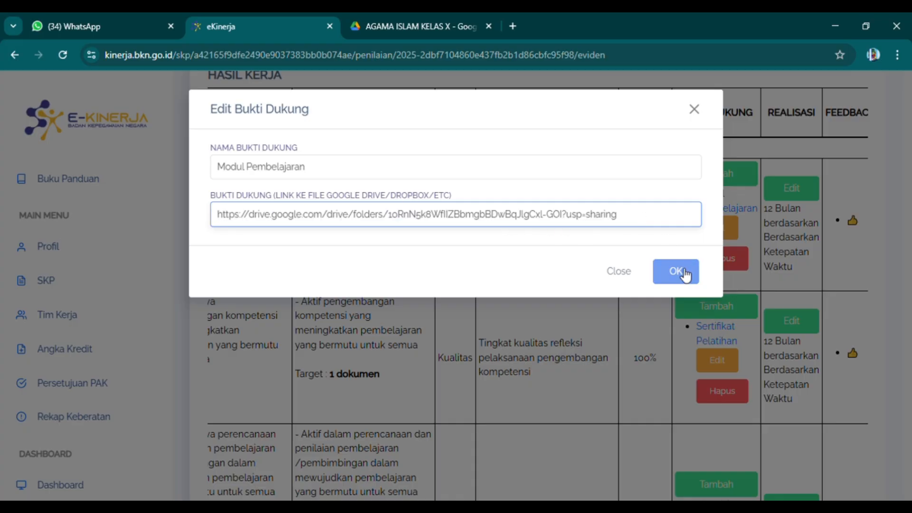
left_click(677, 280)
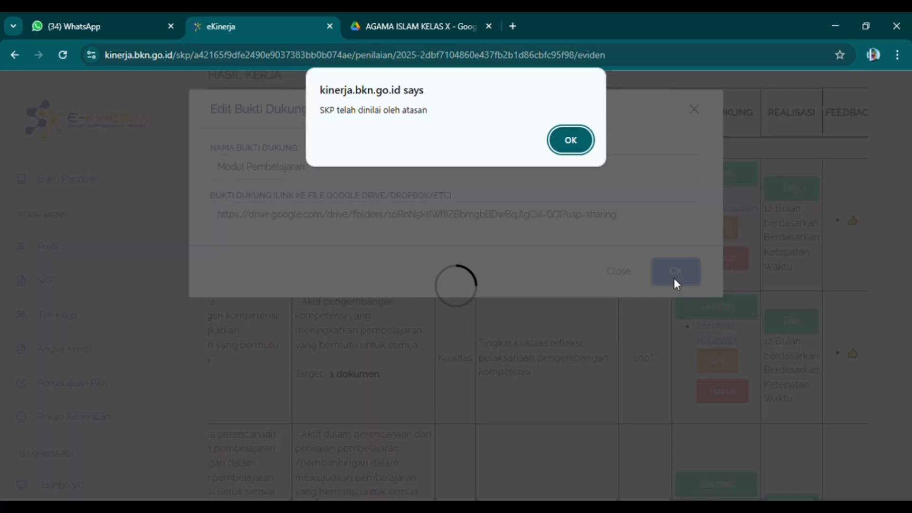
left_click(563, 138)
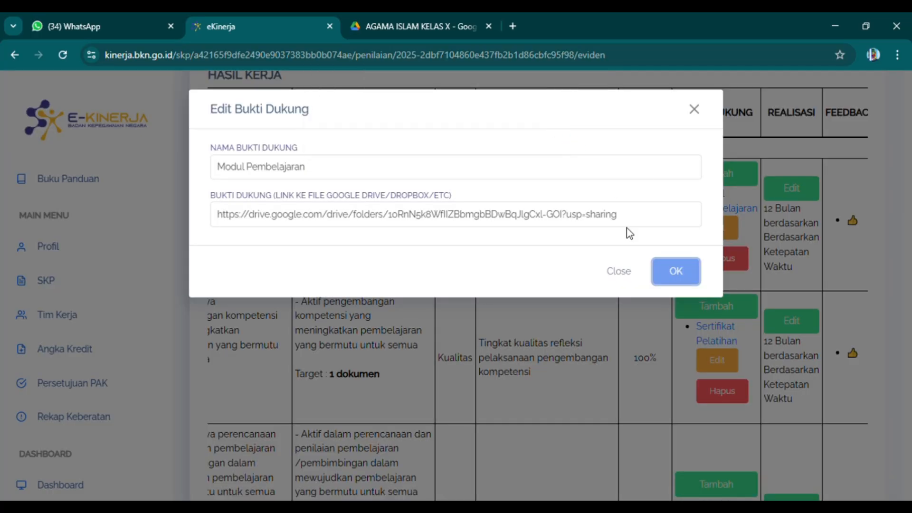
left_click(672, 270)
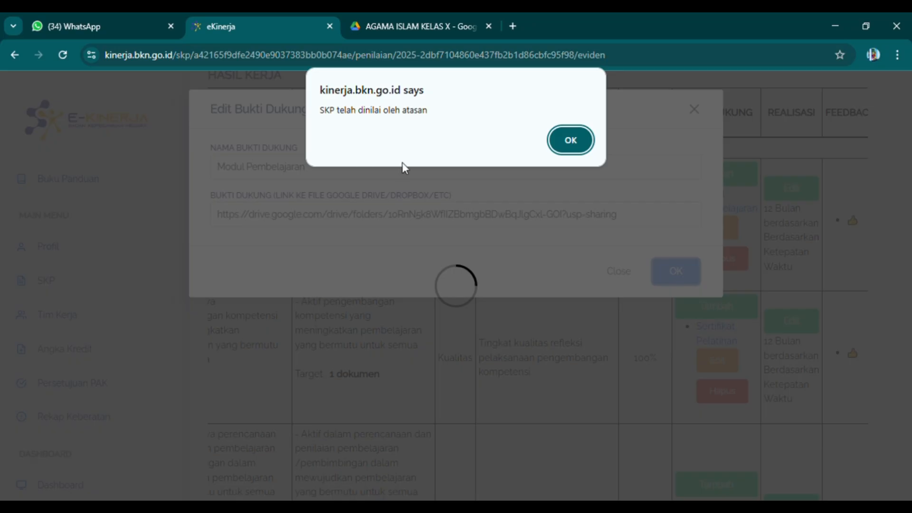
left_click(570, 141)
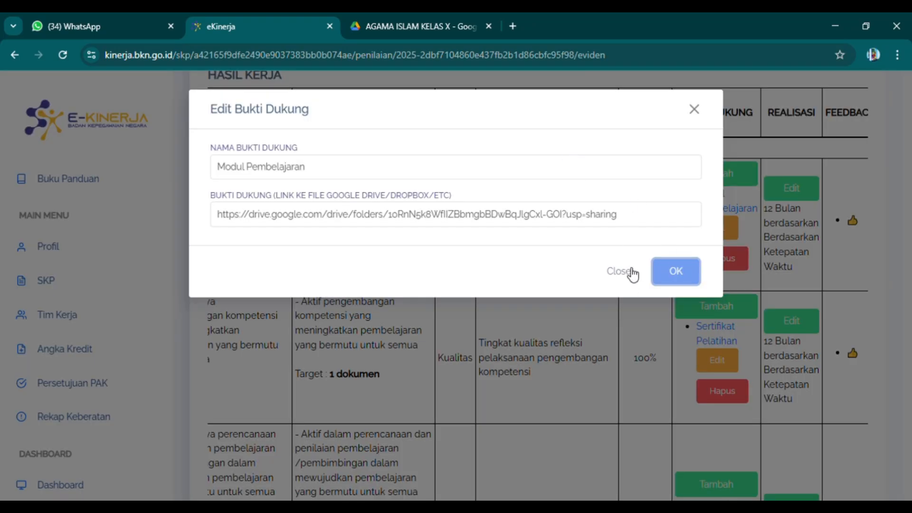
left_click(632, 273)
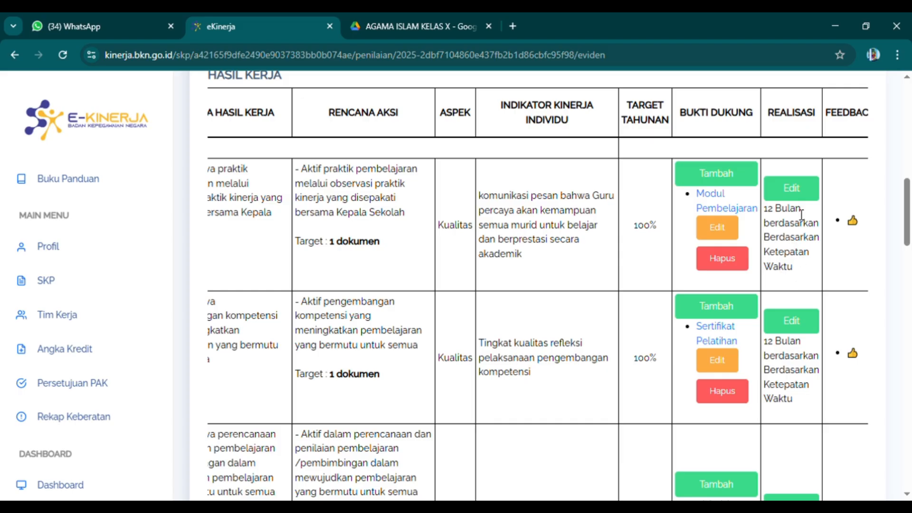
Try to save work result 1's Realisasi as 12 Bulan with Sumber Data Berdasarkan Ketepatan Waktu, and close the form.
left_click(793, 191)
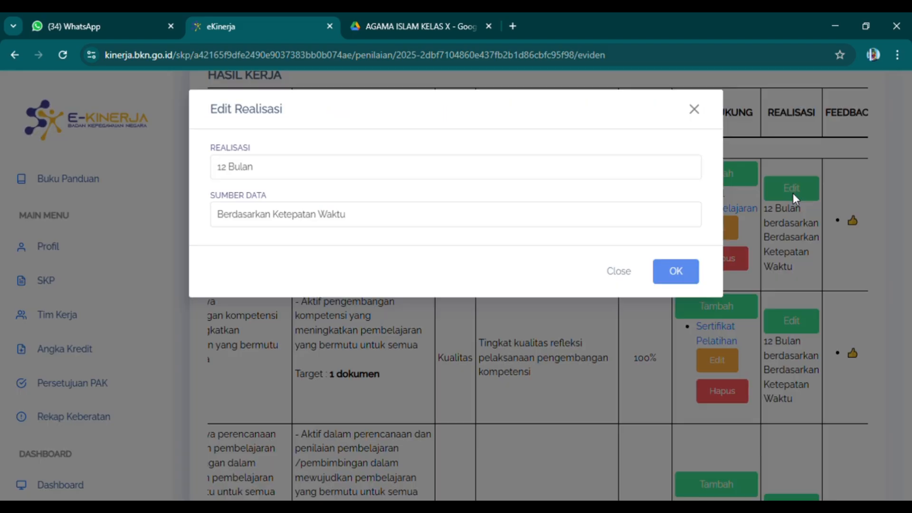
left_click(300, 180)
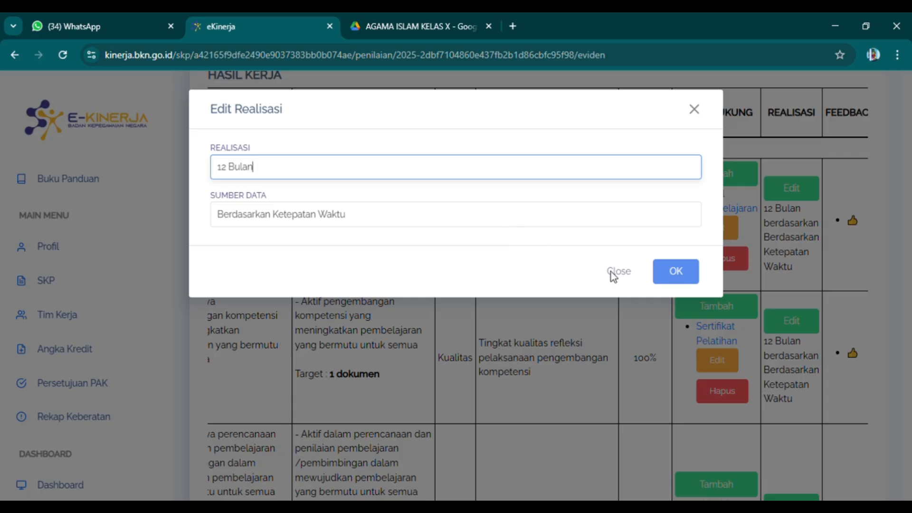
left_click(691, 276)
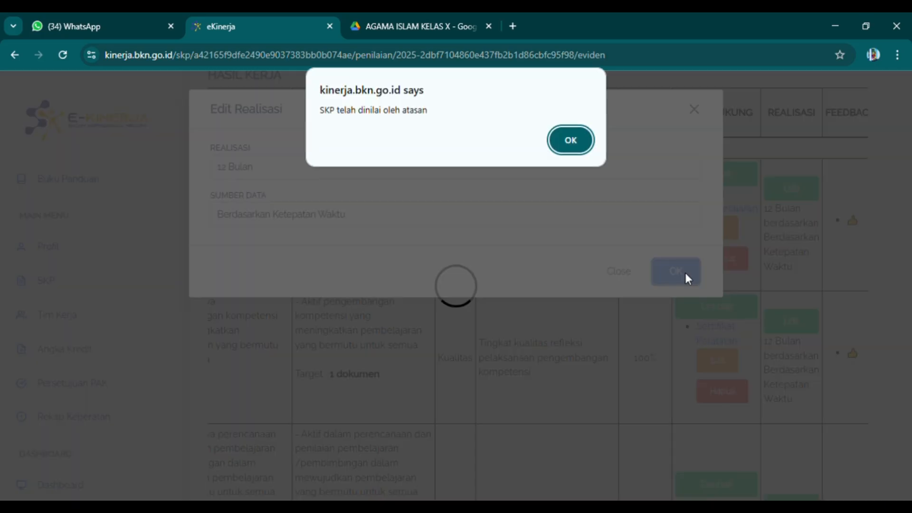
left_click(565, 150)
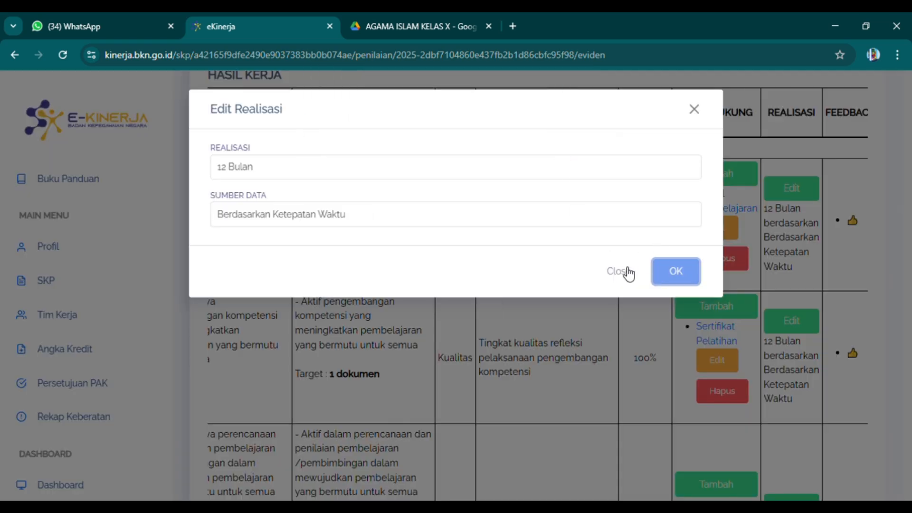
left_click(694, 111)
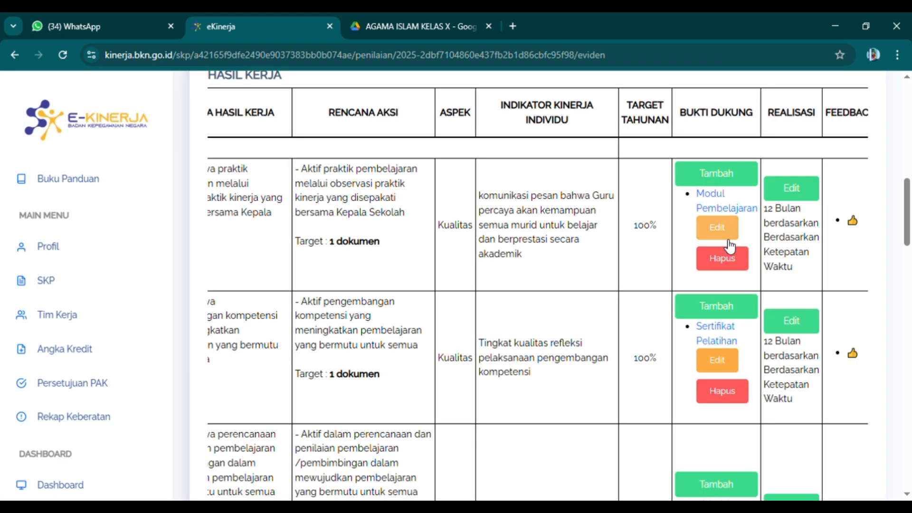
Review the Bukti Dukung, Realisasi and Feedback entries of the Hasil Kerja rows and the Perilaku Kerja feedback down to the Predikat Kinerja.
scroll(601, 276, "down", 2)
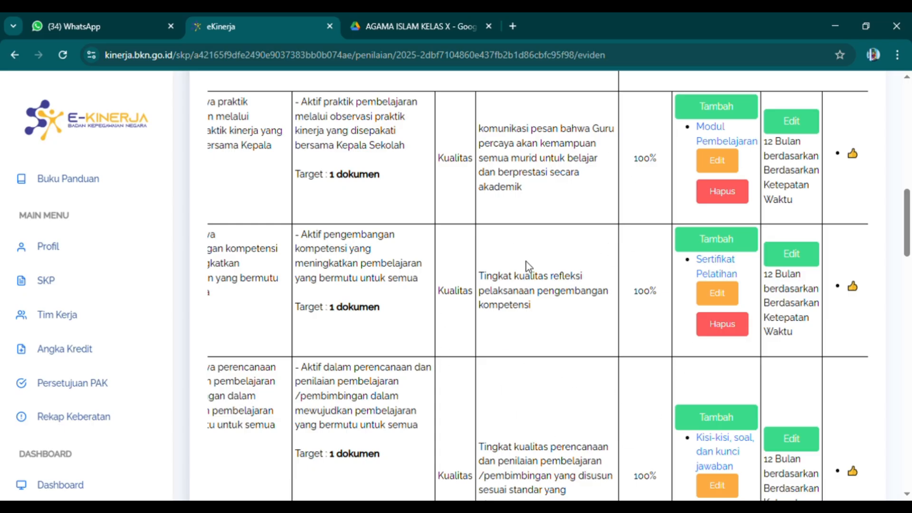
scroll(635, 235, "up", 1)
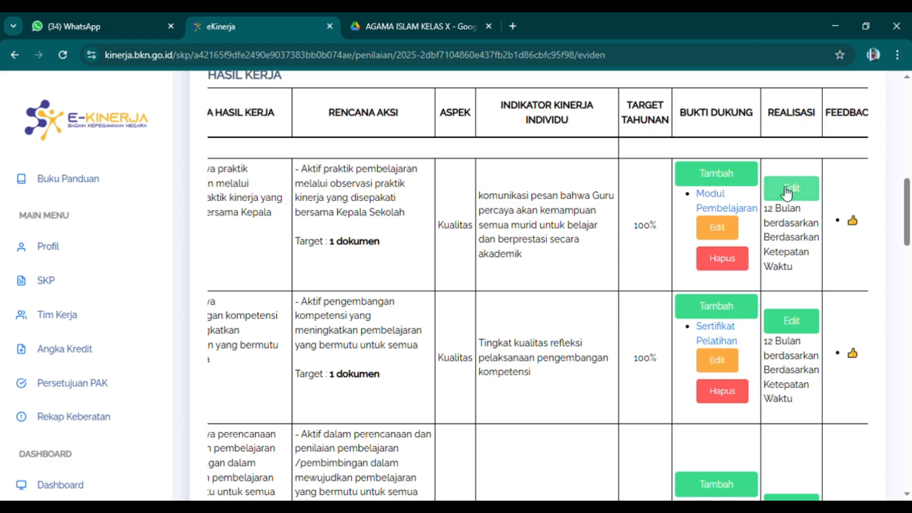
scroll(770, 371, "down", 10)
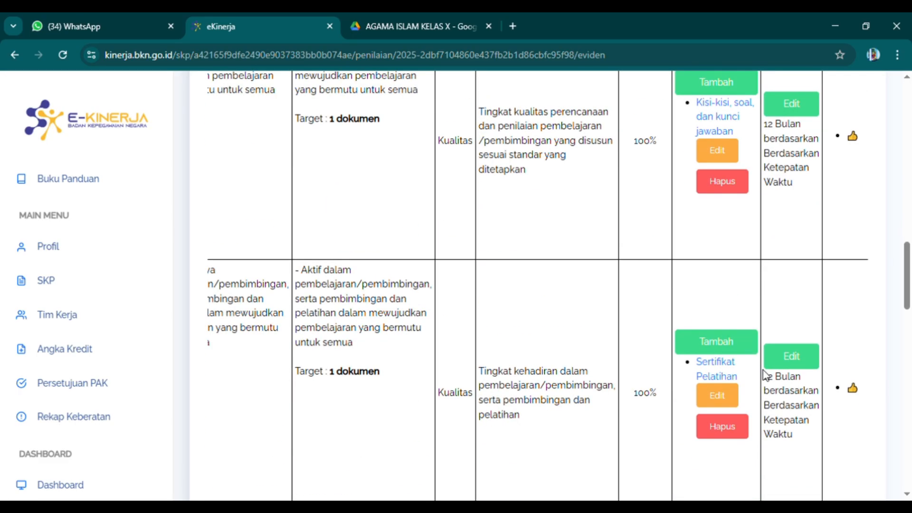
scroll(762, 343, "up", 2)
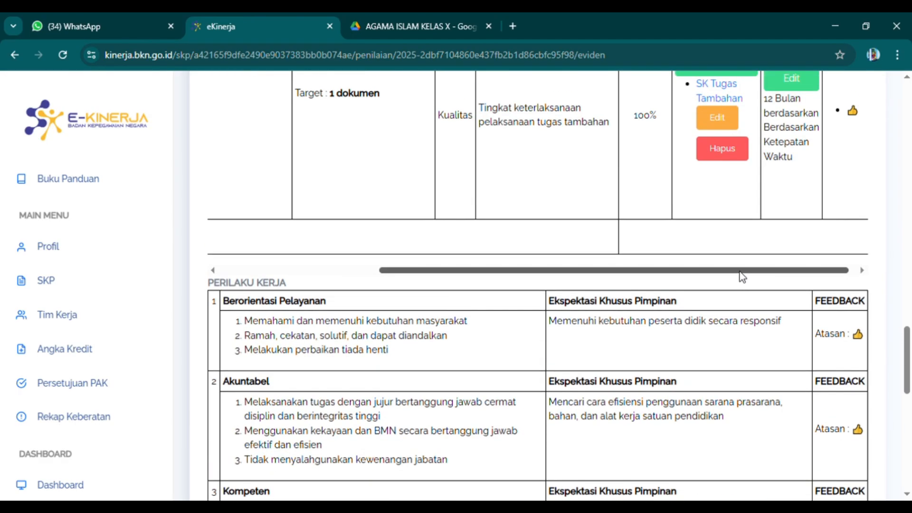
left_click_drag(744, 271, 804, 270)
scroll(804, 272, "up", 15)
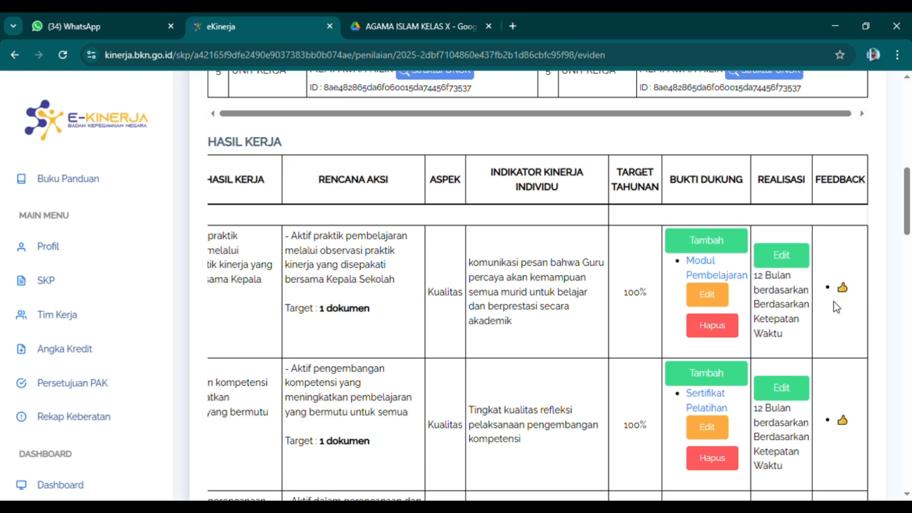
scroll(834, 301, "down", 10)
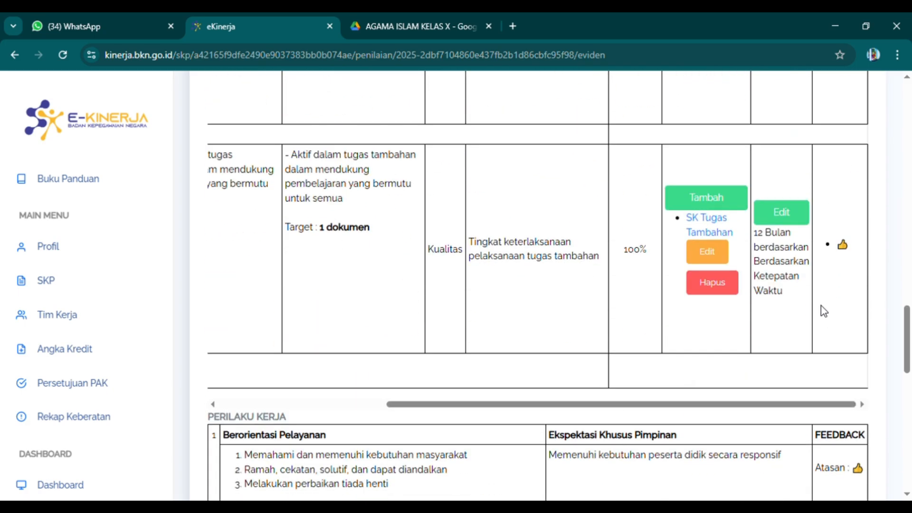
scroll(821, 306, "down", 10)
scroll(824, 312, "down", 4)
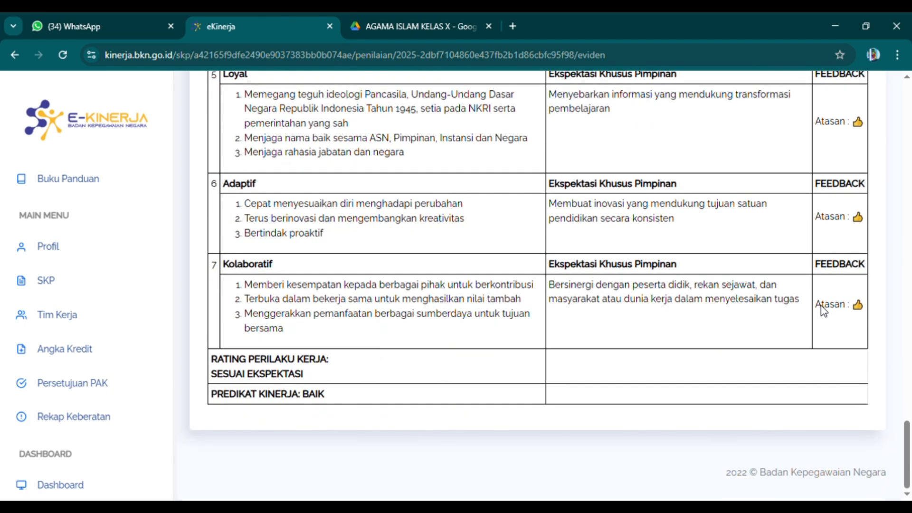
scroll(823, 308, "up", 15)
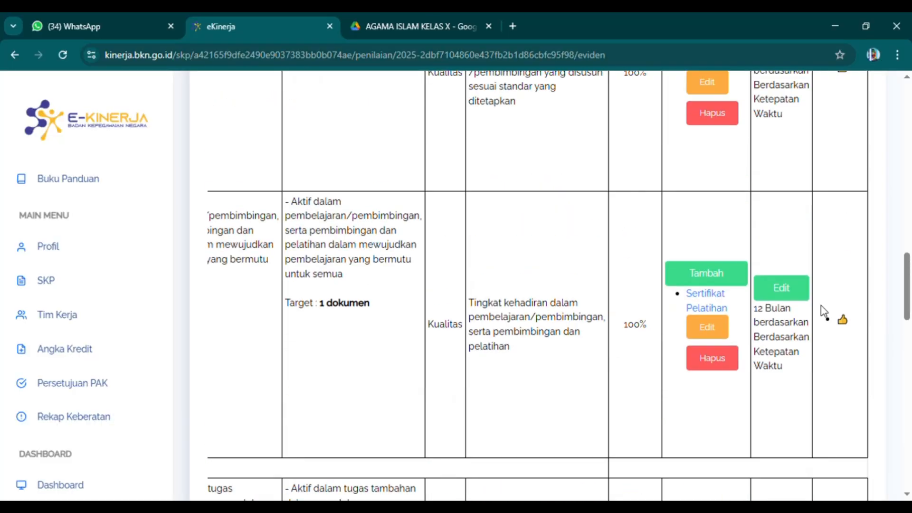
scroll(540, 195, "up", 8)
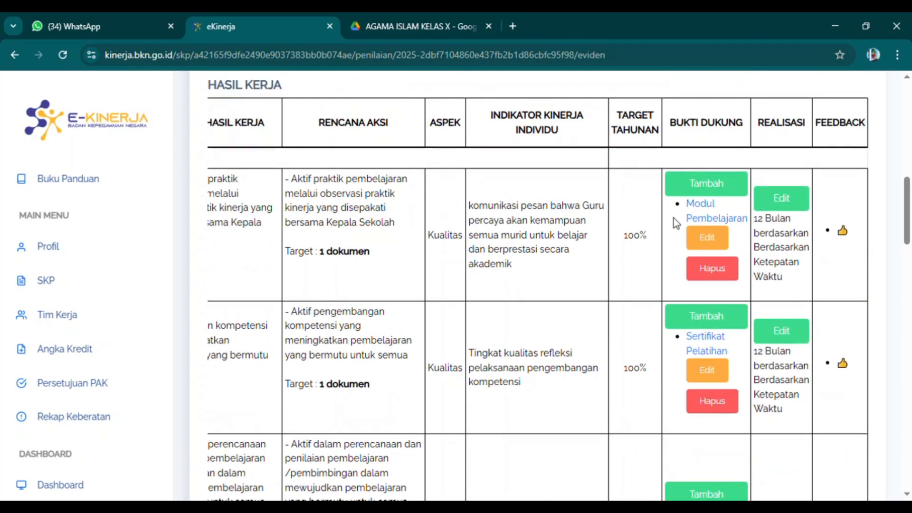
scroll(637, 243, "down", 3)
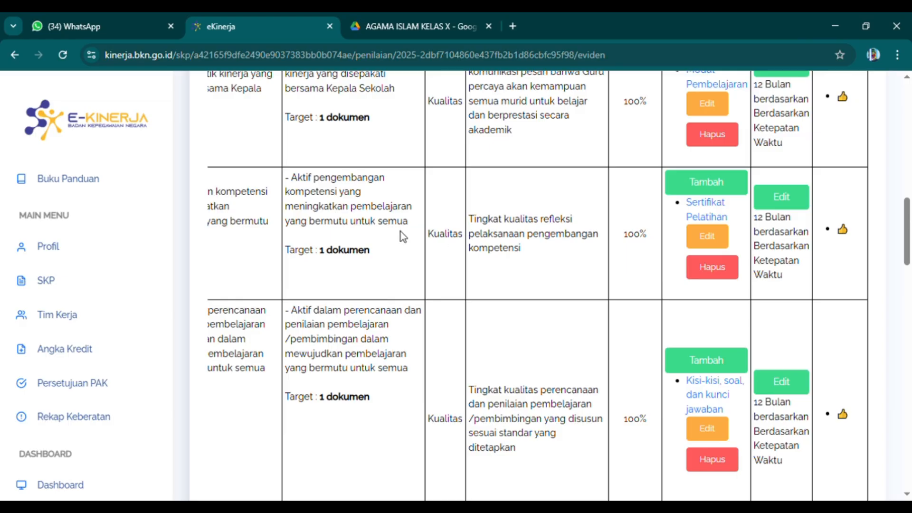
scroll(400, 236, "up", 4)
scroll(395, 244, "down", 3)
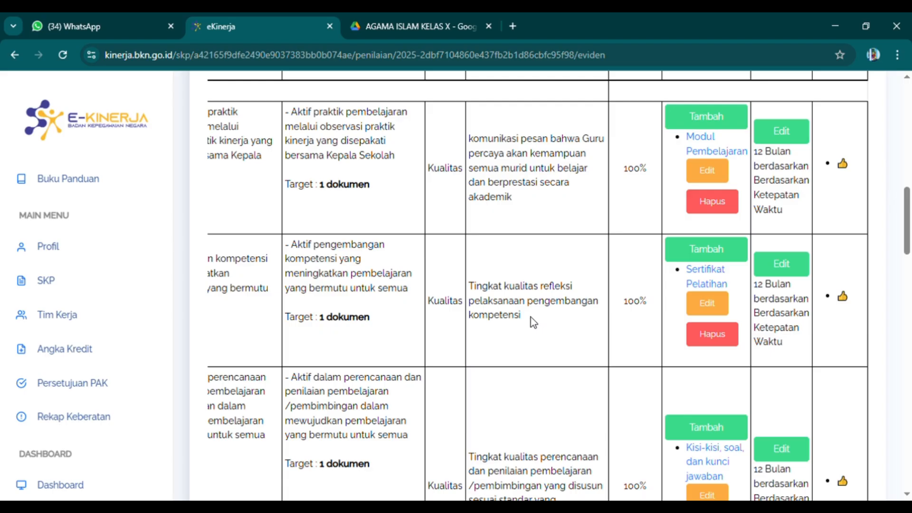
scroll(531, 318, "up", 6)
scroll(532, 317, "down", 3)
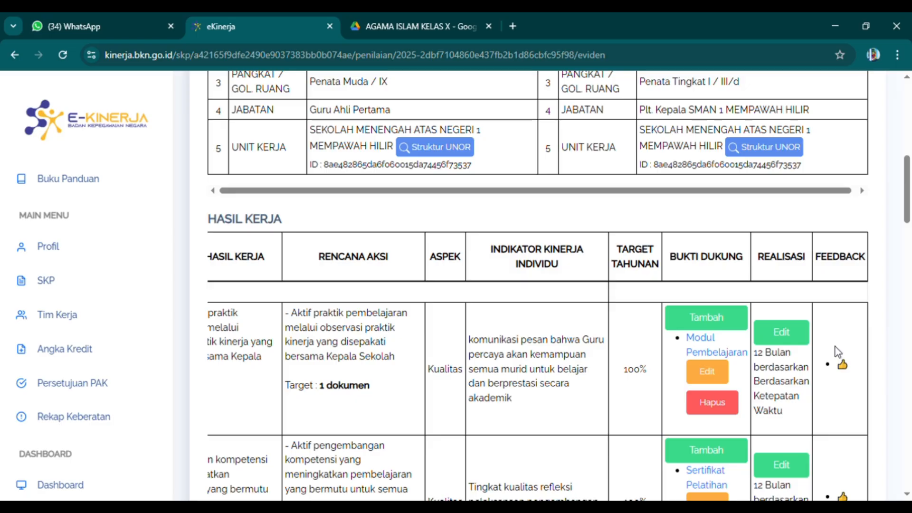
scroll(780, 332, "down", 3)
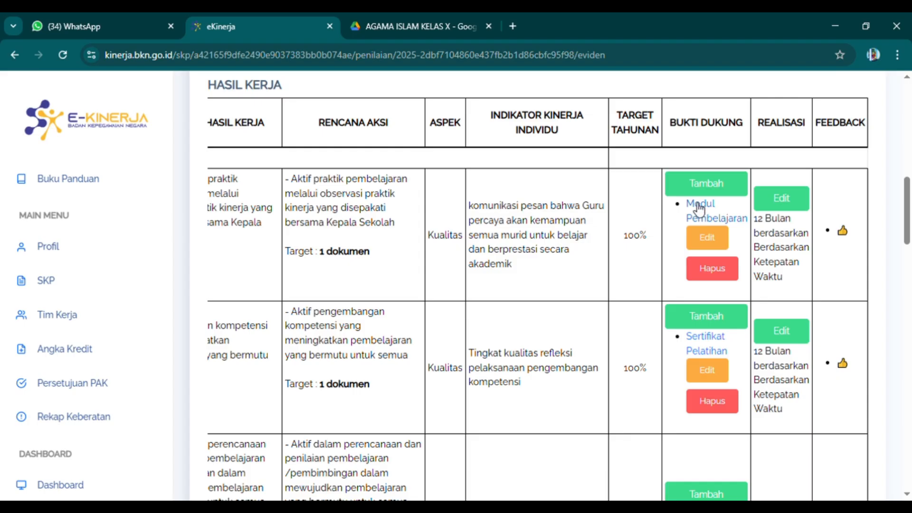
Open the edit form of work result 2's Sertifikat Pelatihan evidence, check its name and Google Drive link fields, and close it unsaved.
scroll(621, 248, "down", 2)
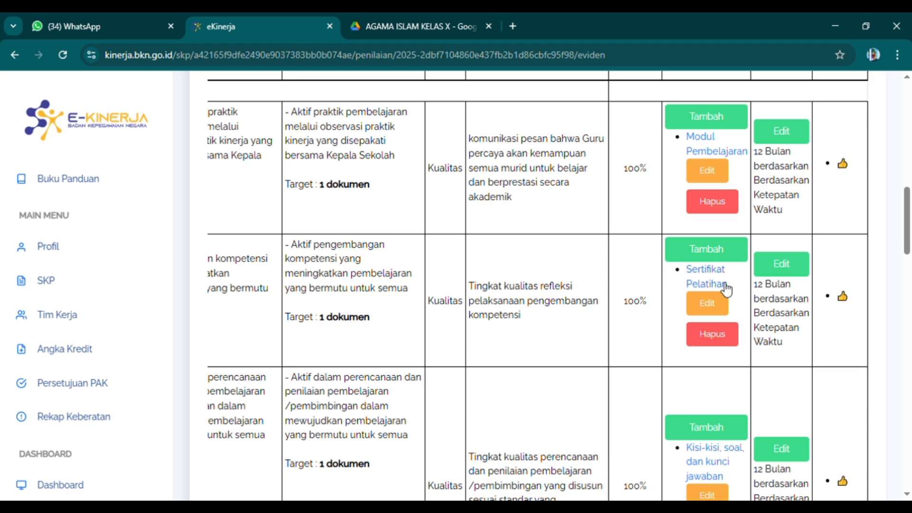
left_click(722, 304)
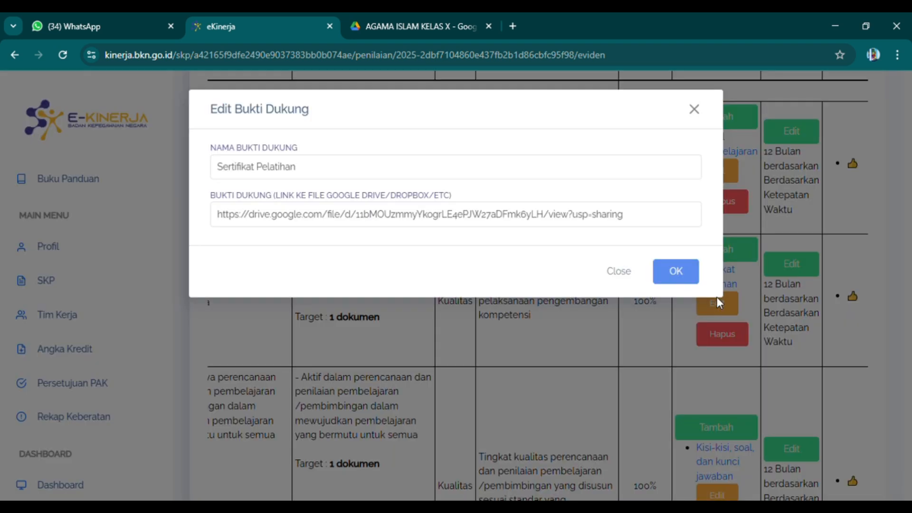
left_click(327, 171)
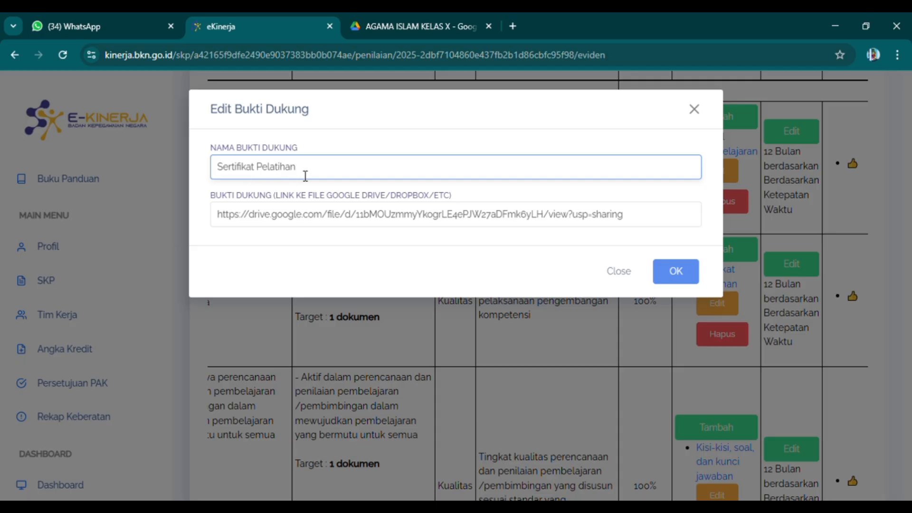
left_click(639, 219)
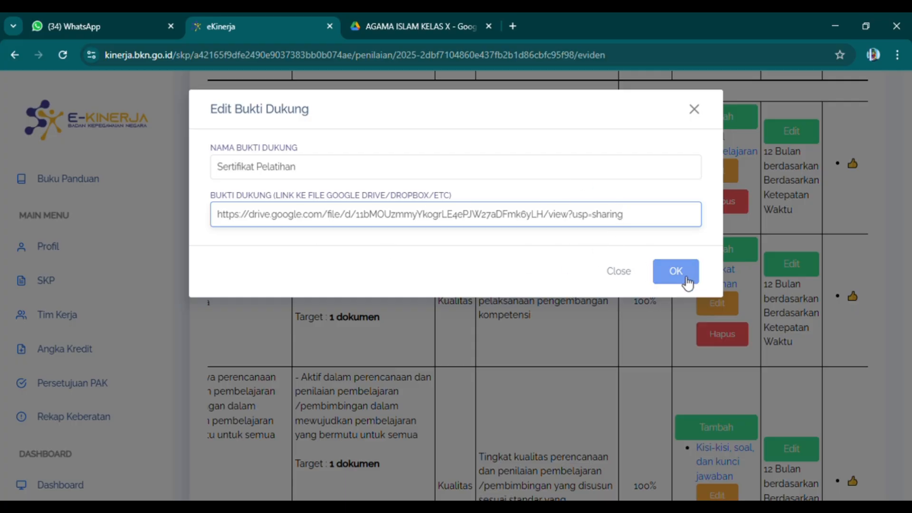
left_click(694, 110)
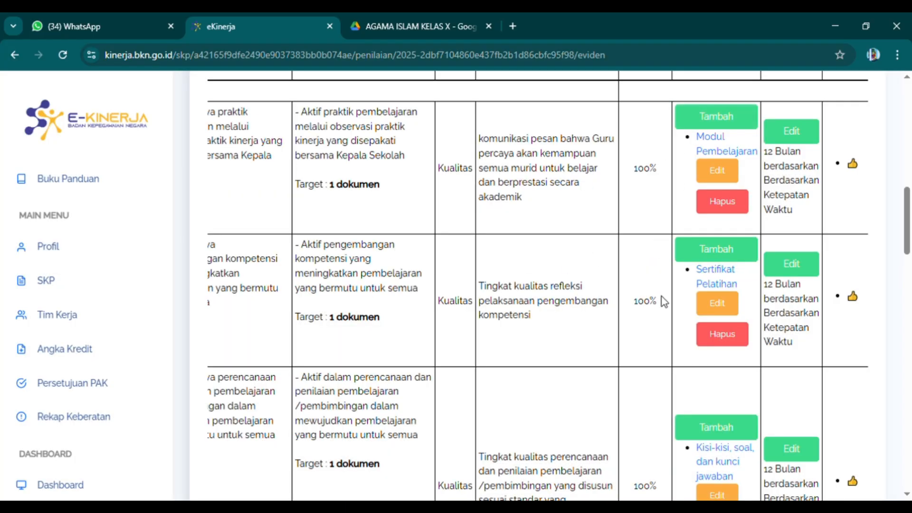
Look through the remaining Hasil Kerja rows and the Perilaku Kerja table to the performance rating at its end.
scroll(658, 314, "down", 8)
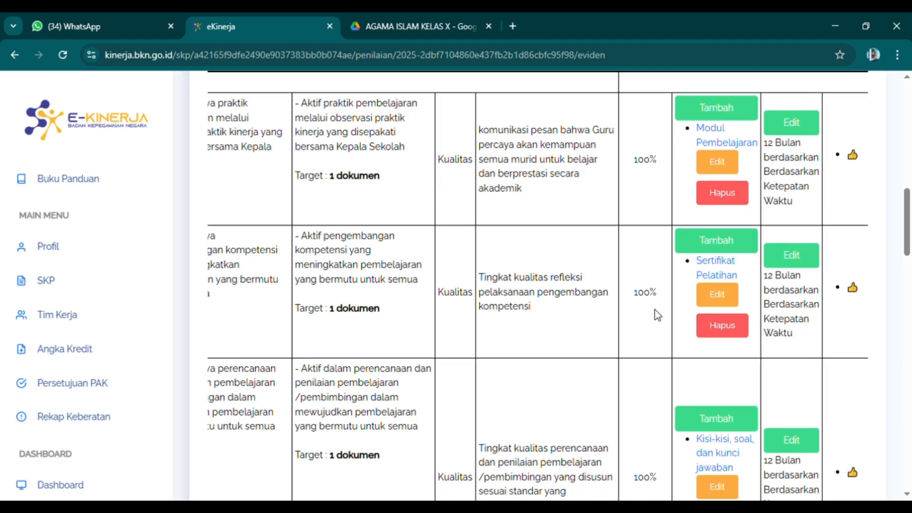
scroll(661, 323, "down", 8)
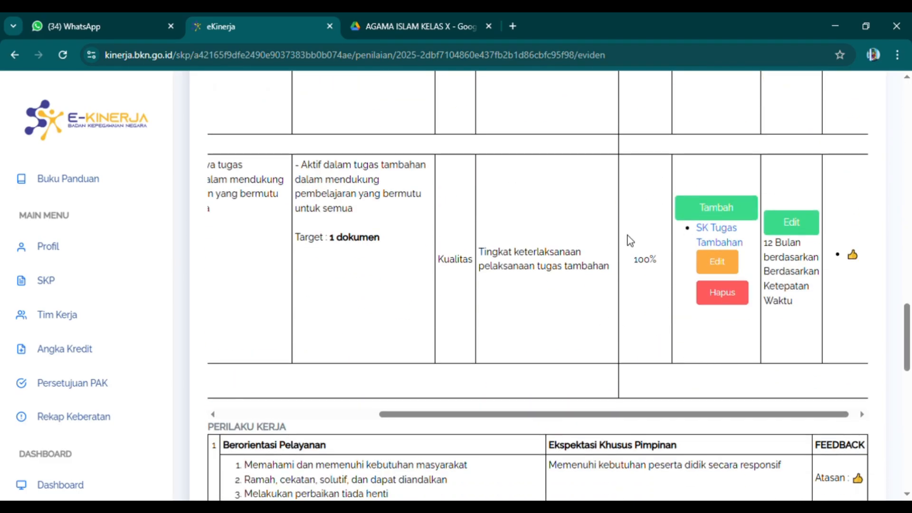
scroll(677, 243, "down", 3)
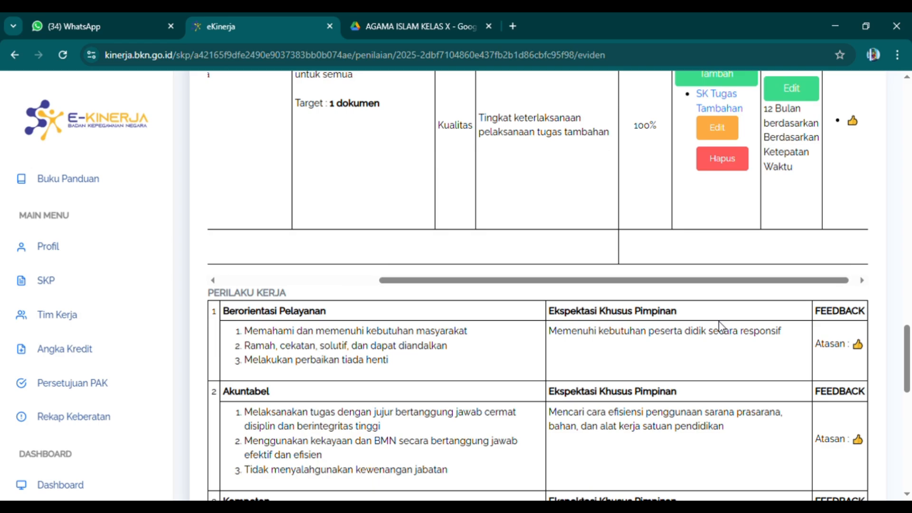
scroll(719, 321, "down", 8)
scroll(719, 322, "down", 3)
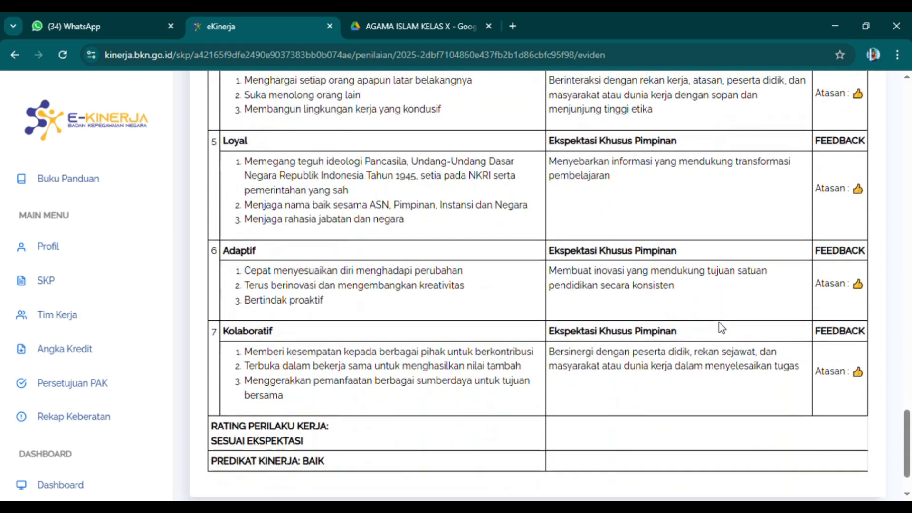
scroll(719, 322, "up", 20)
scroll(719, 321, "up", 15)
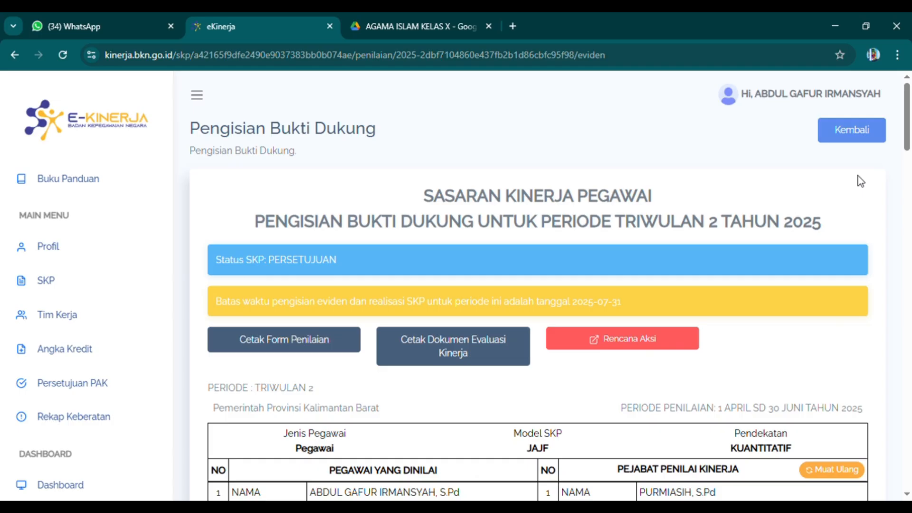
Return to the list of assessment periods and examine the ratings and available actions for Triwulan 1, Triwulan 2 and Akhir.
left_click(846, 137)
scroll(841, 142, "down", 2)
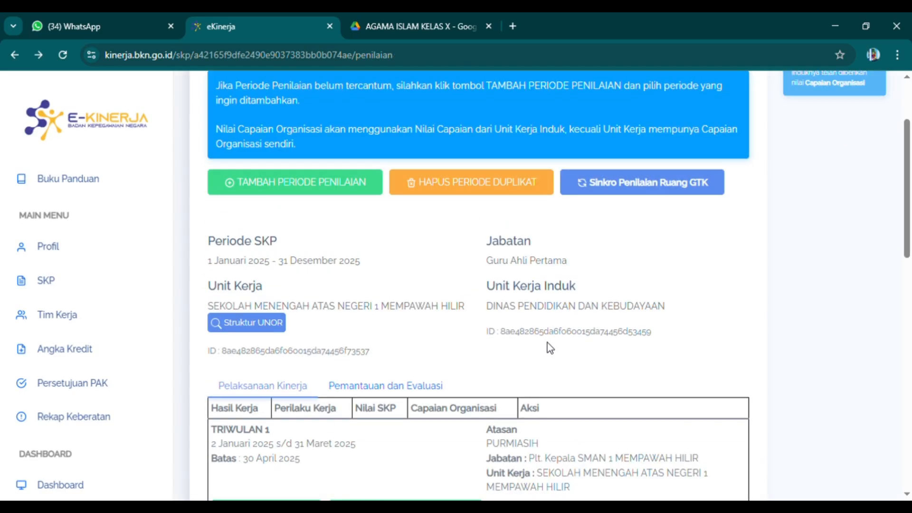
scroll(548, 344, "down", 4)
scroll(550, 343, "down", 4)
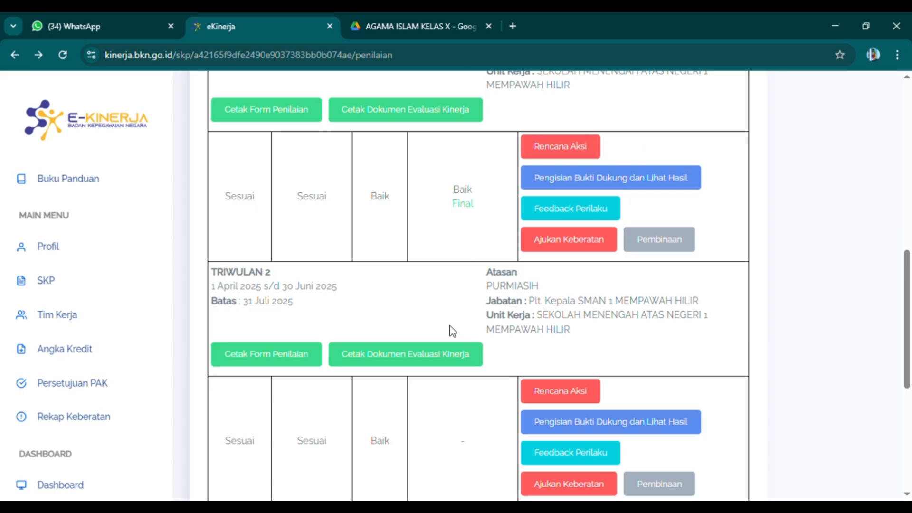
scroll(450, 327, "down", 3)
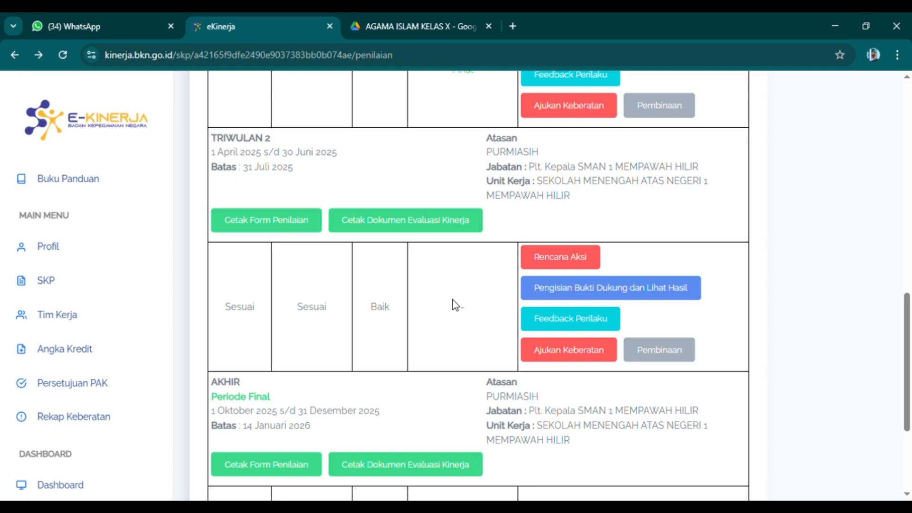
scroll(452, 299, "down", 1)
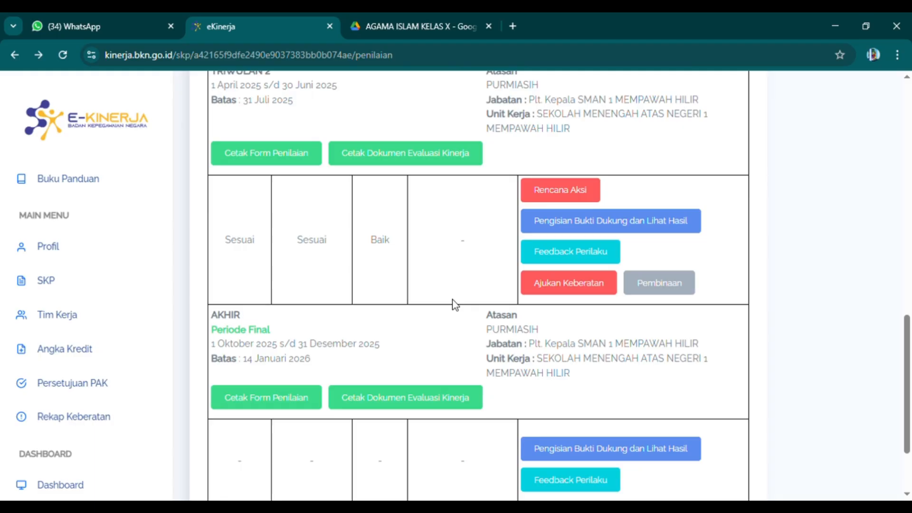
scroll(440, 301, "down", 2)
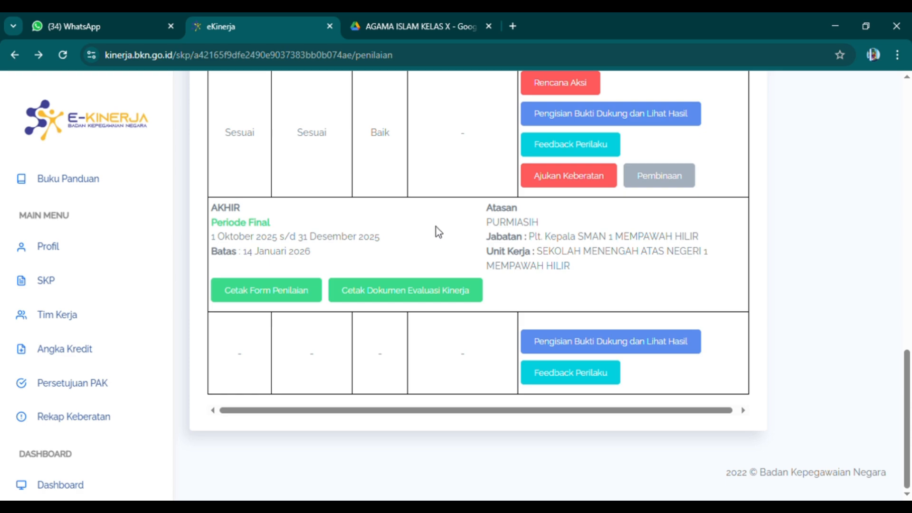
scroll(435, 223, "up", 5)
scroll(431, 231, "down", 2)
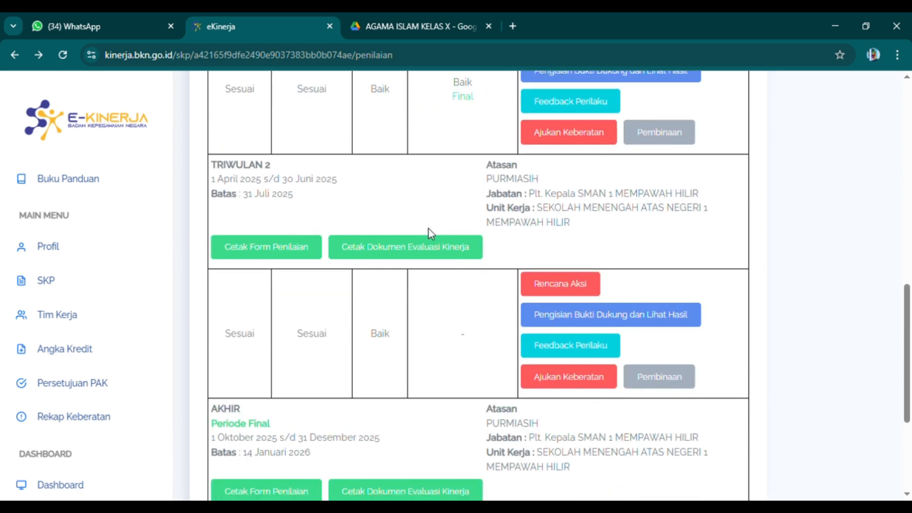
scroll(430, 231, "up", 1)
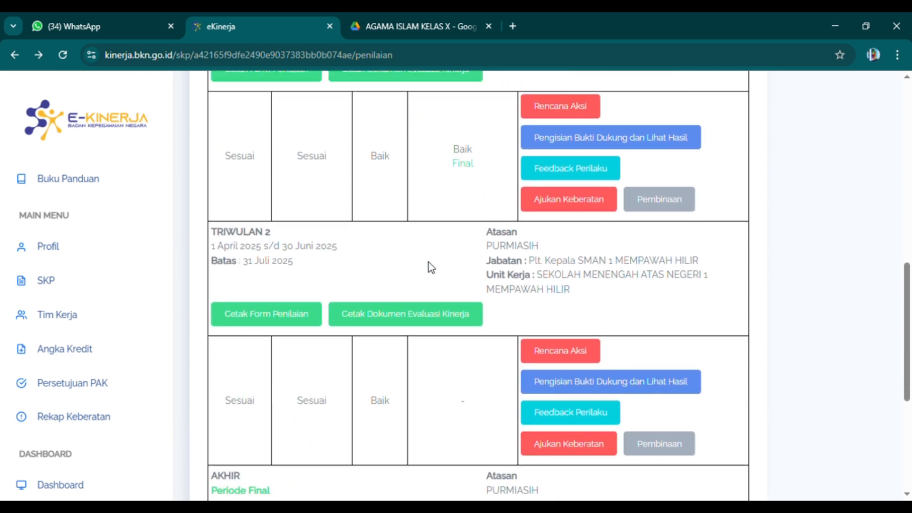